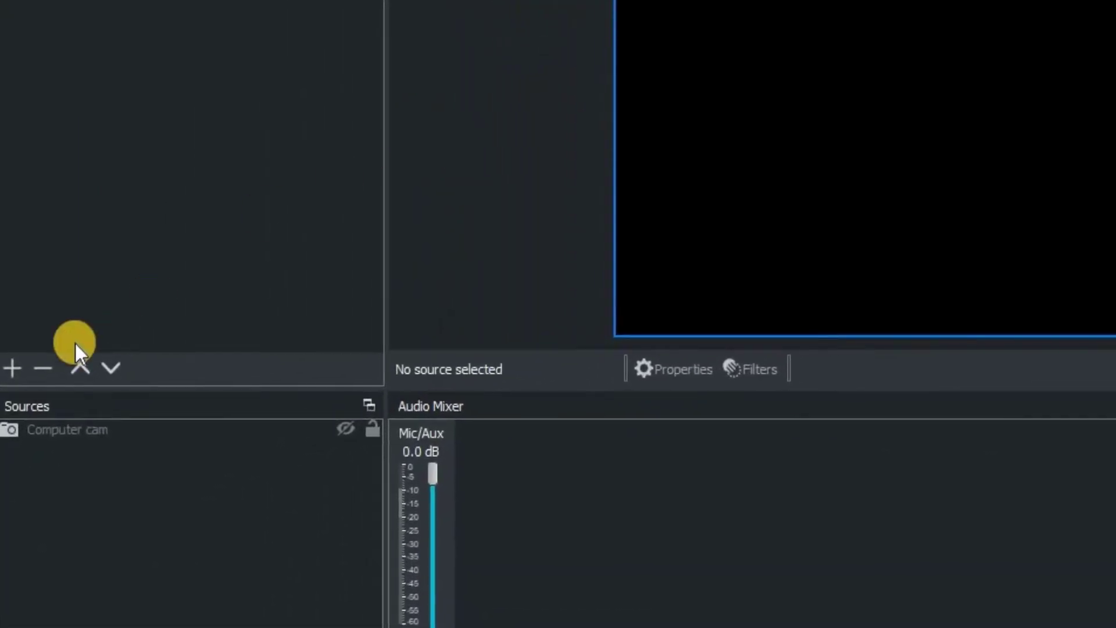
- Add an empty scene called 'Title Screen' to the Scenes list
{"action": "left_click", "coordinate": [19, 366]}
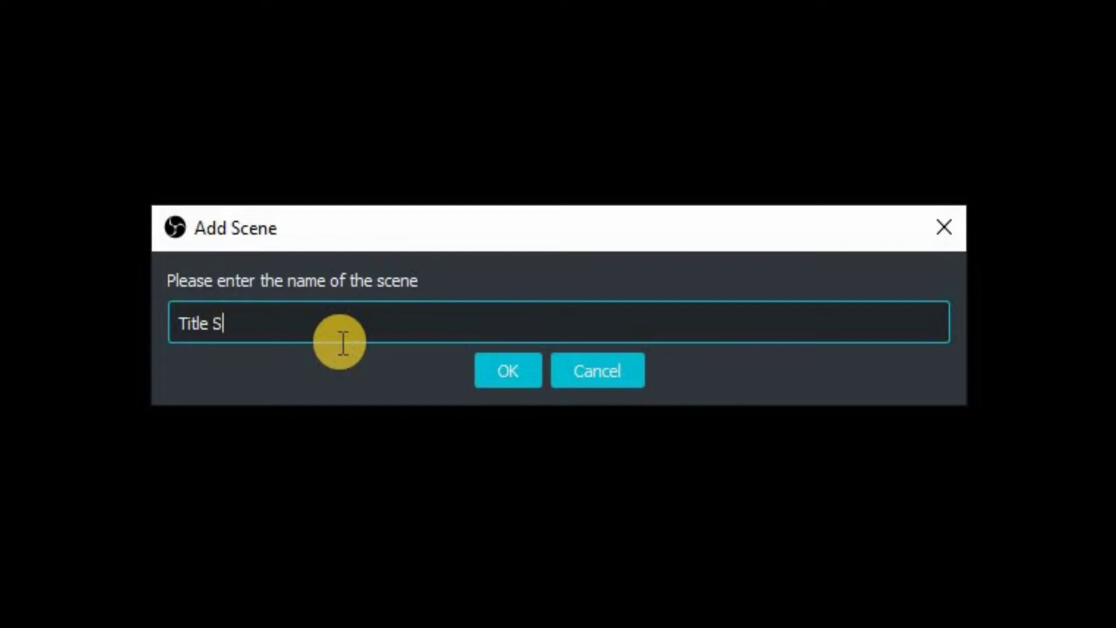
{"action": "left_click", "coordinate": [487, 367]}
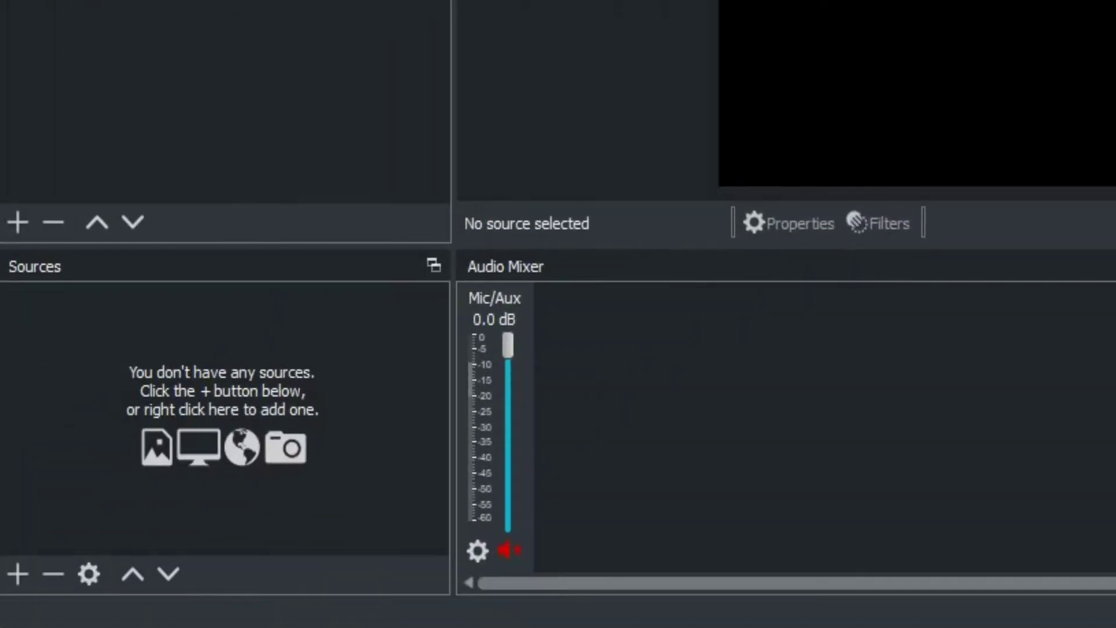
- Add an image source named 'Background' showing pencils-1215210_1920.jpg from Pictures > Images for OBS
{"action": "left_click", "coordinate": [20, 574]}
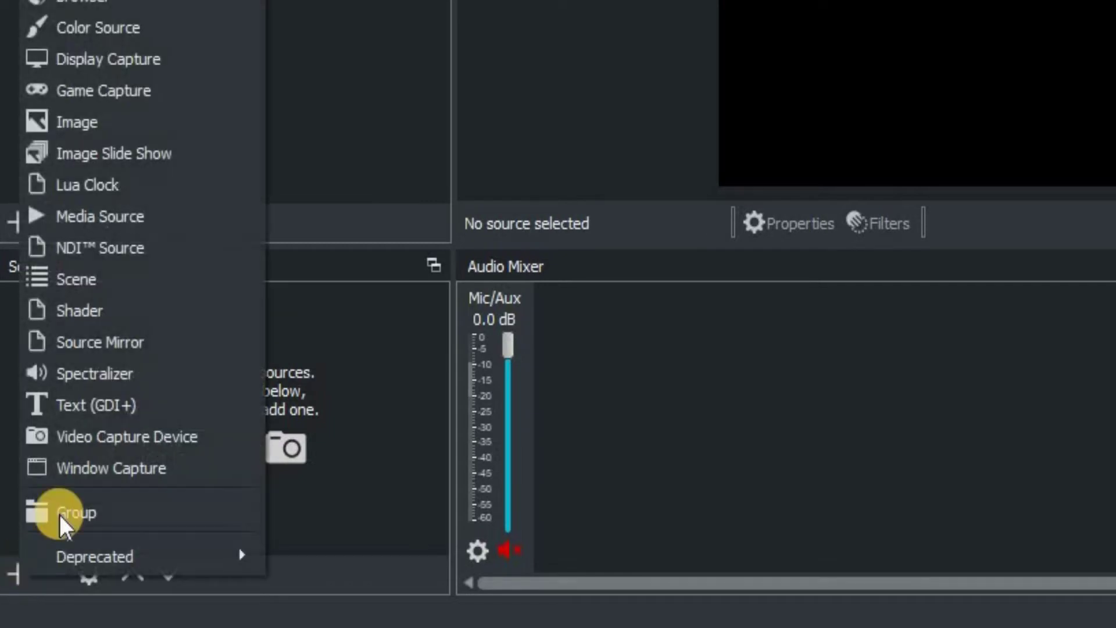
{"action": "left_click", "coordinate": [103, 124]}
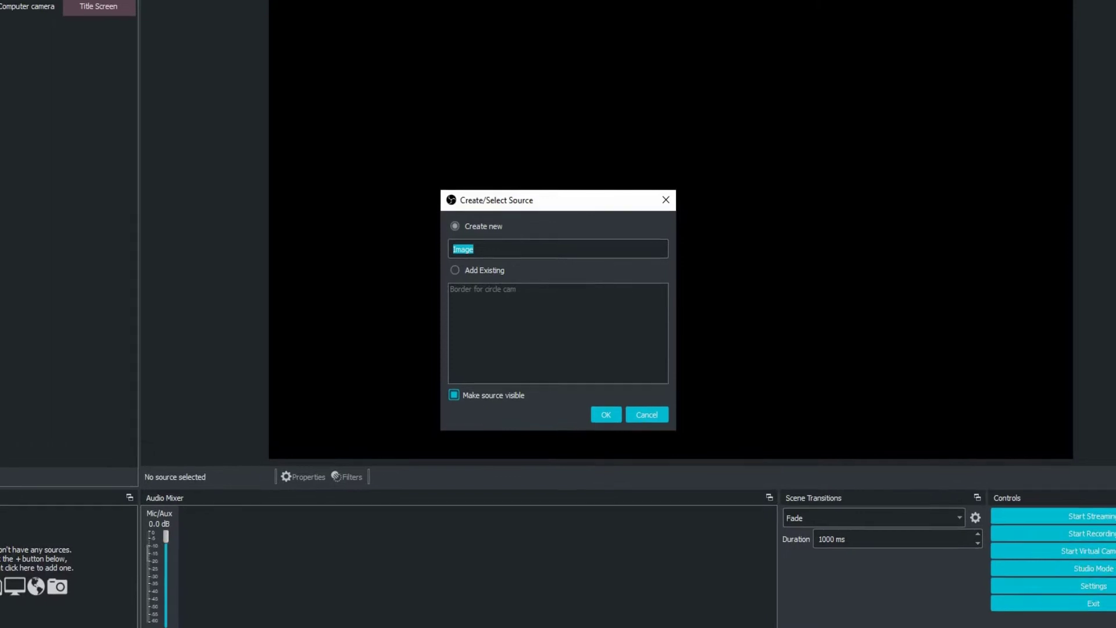
{"action": "type", "text": "Backg"}
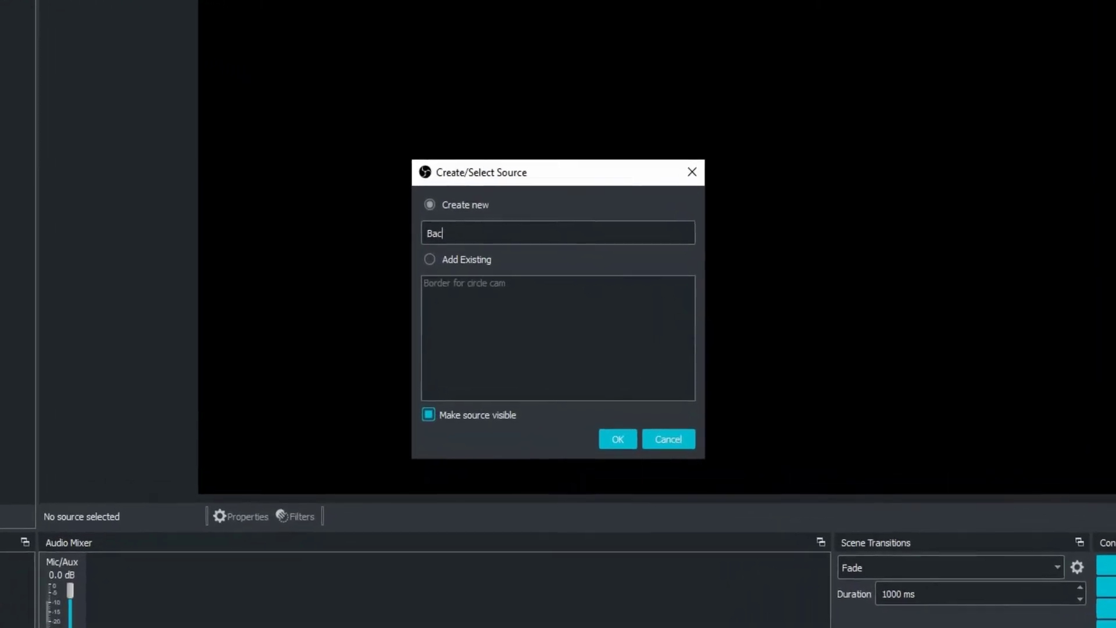
{"action": "type", "text": "round"}
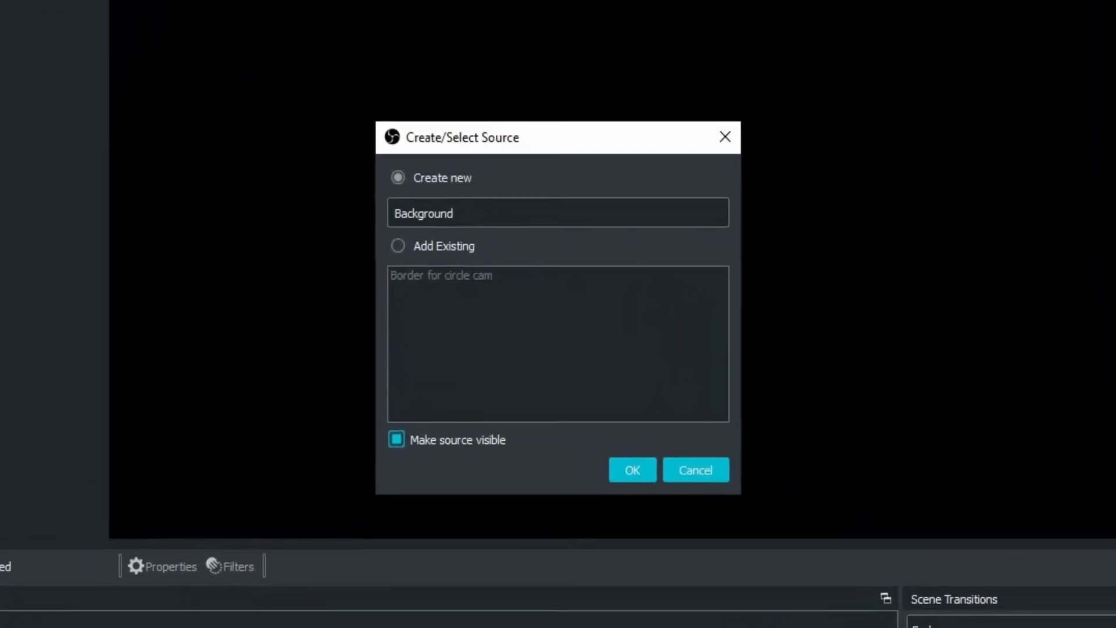
{"action": "left_click", "coordinate": [632, 474]}
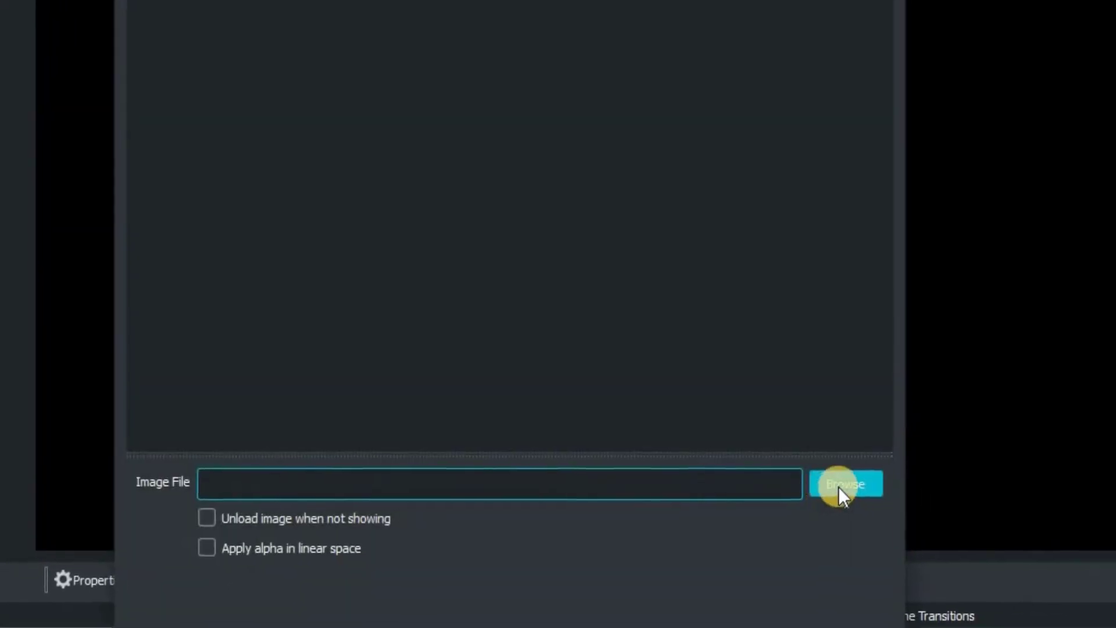
{"action": "left_click", "coordinate": [812, 481]}
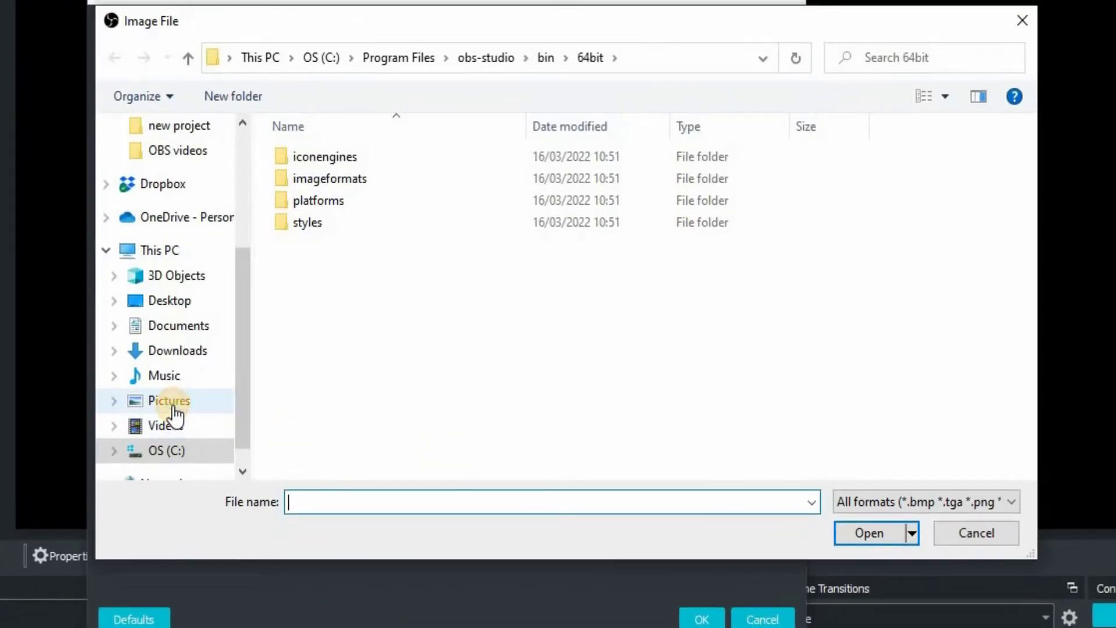
{"action": "left_click", "coordinate": [175, 416]}
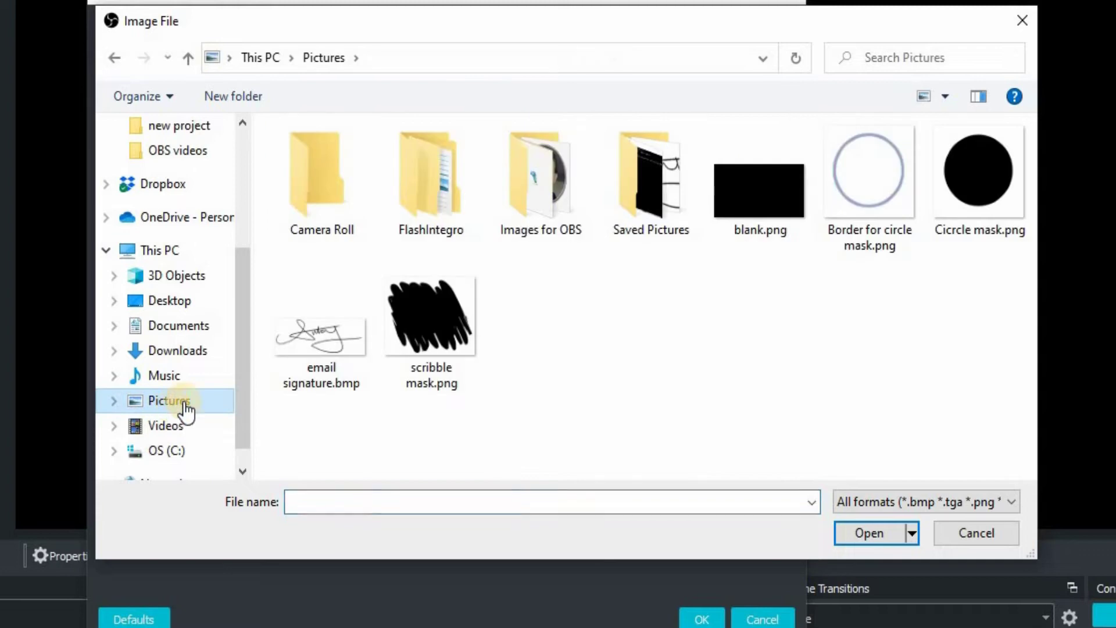
{"action": "double_click", "coordinate": [542, 187]}
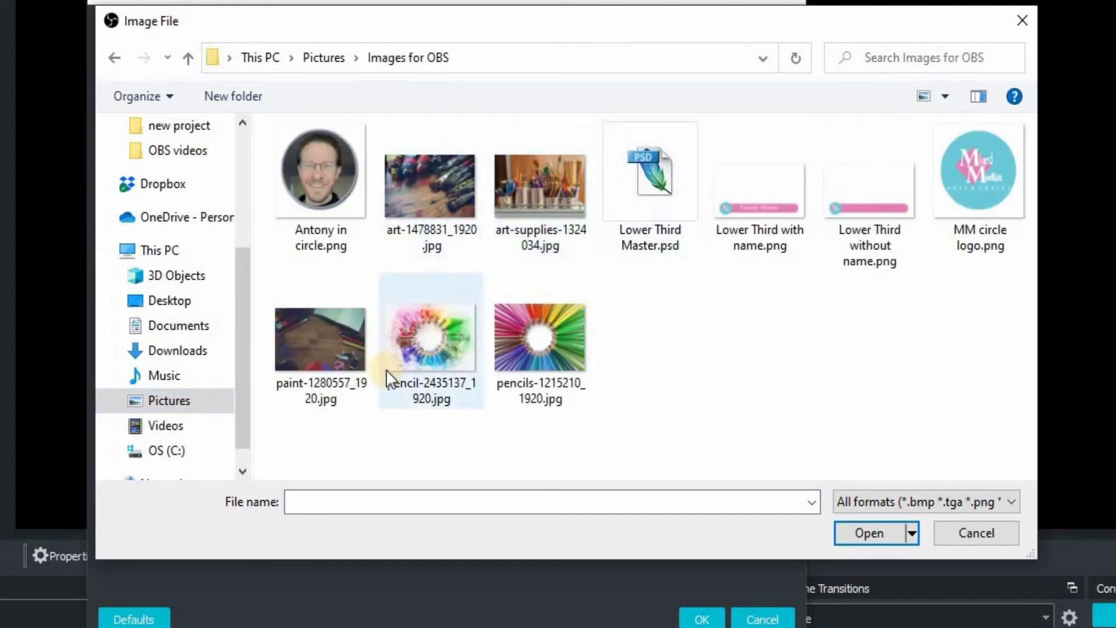
{"action": "double_click", "coordinate": [536, 337]}
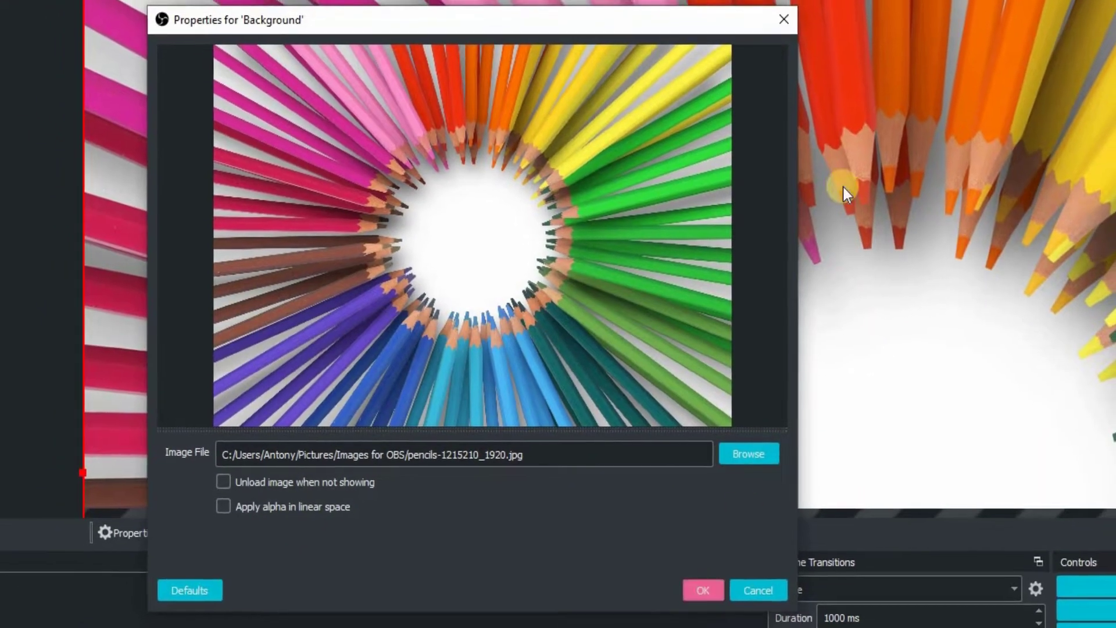
{"action": "key", "text": "Return"}
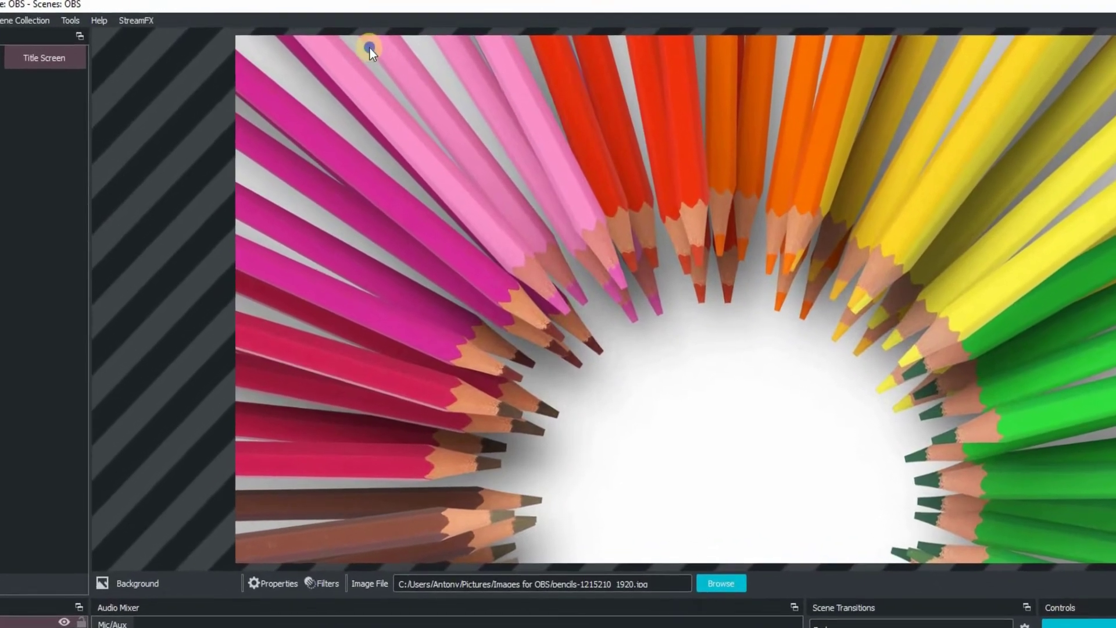
- Apply Transform > Fit to screen to the pencils image in the preview
{"action": "right_click", "coordinate": [373, 47]}
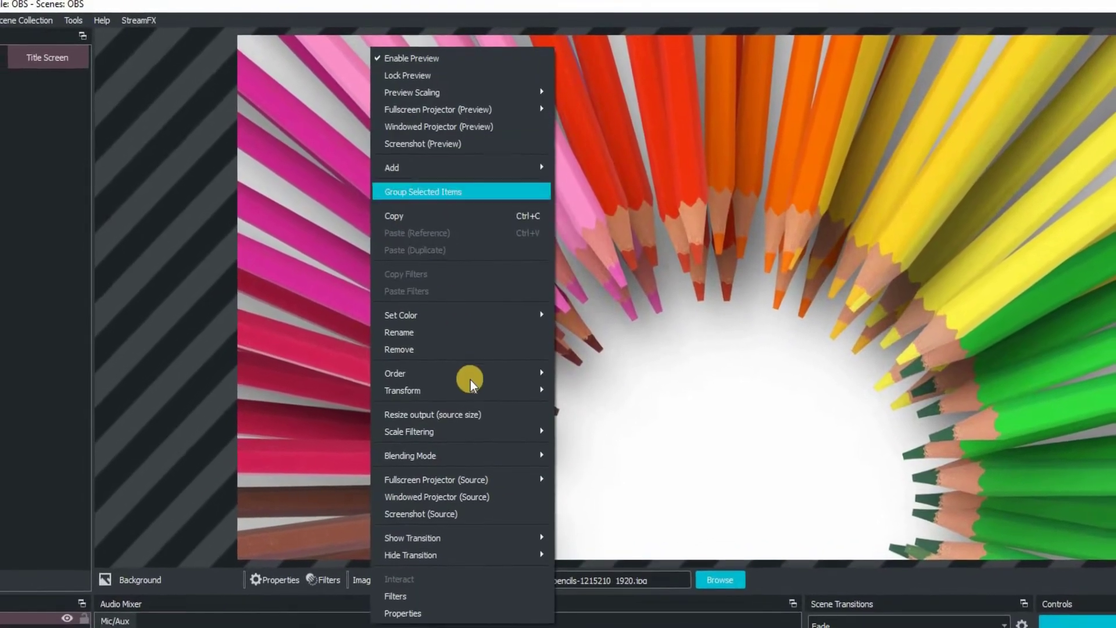
{"action": "mouse_move", "coordinate": [472, 393]}
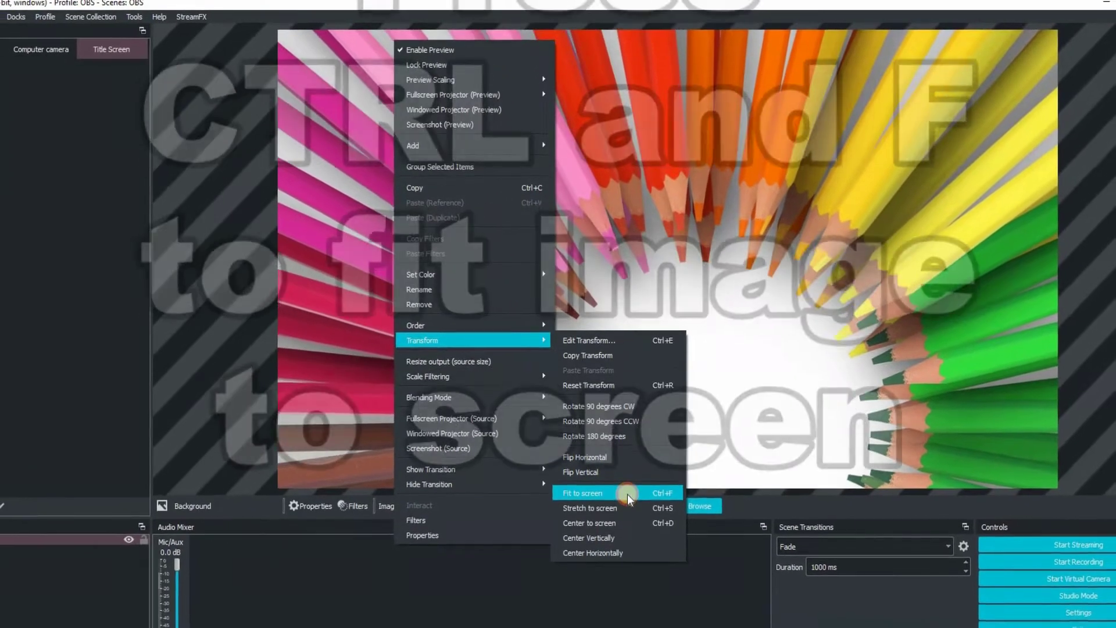
{"action": "left_click", "coordinate": [629, 509]}
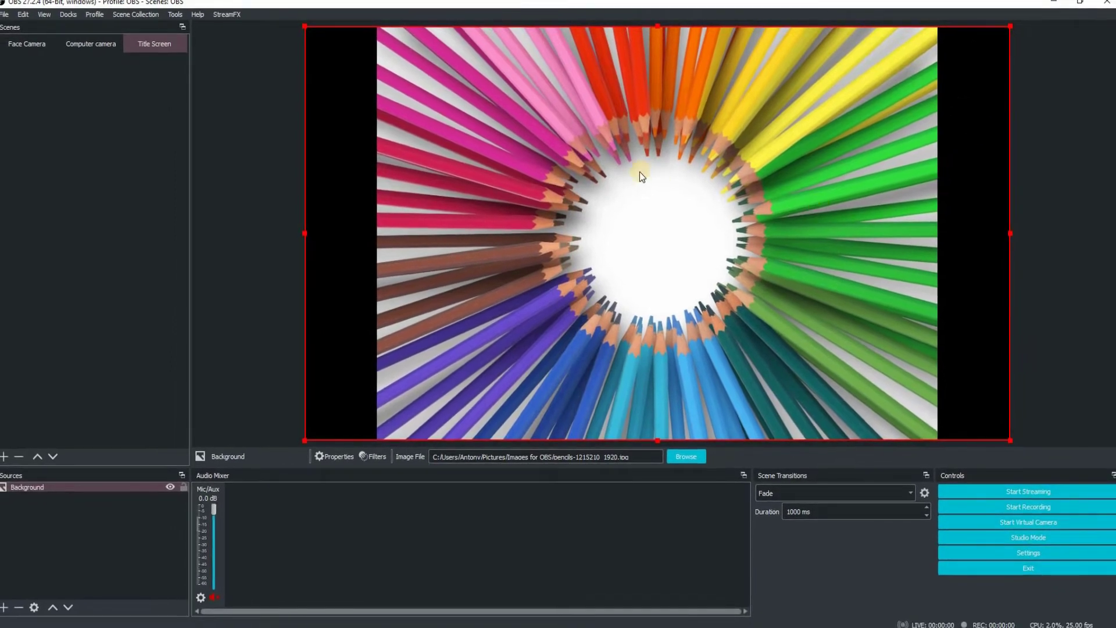
- Move and enlarge the pencils image until it covers the entire canvas
{"action": "left_click_drag", "start_coordinate": [668, 185], "coordinate": [695, 269]}
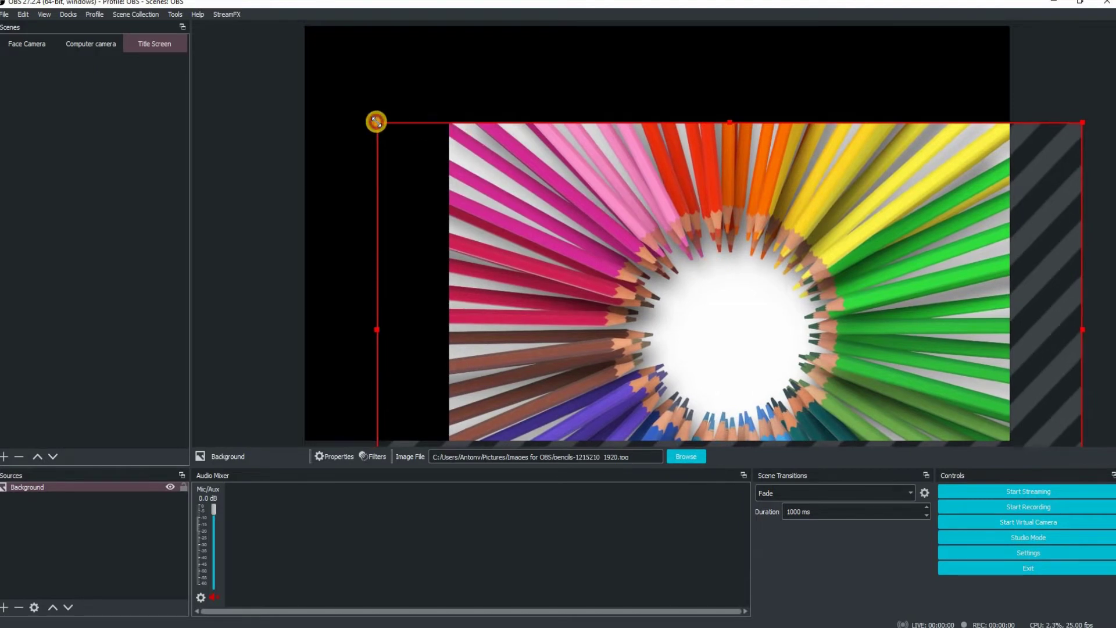
{"action": "left_click_drag", "start_coordinate": [375, 121], "coordinate": [224, 38]}
{"action": "left_click_drag", "start_coordinate": [414, 104], "coordinate": [426, 115]}
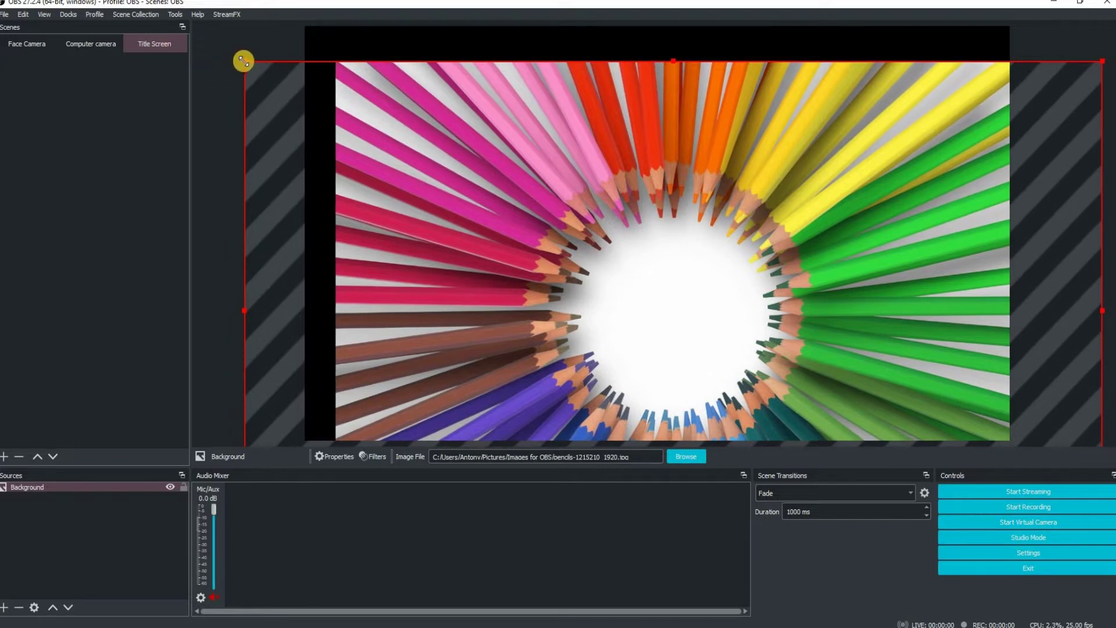
{"action": "left_click_drag", "start_coordinate": [235, 57], "coordinate": [209, 40]}
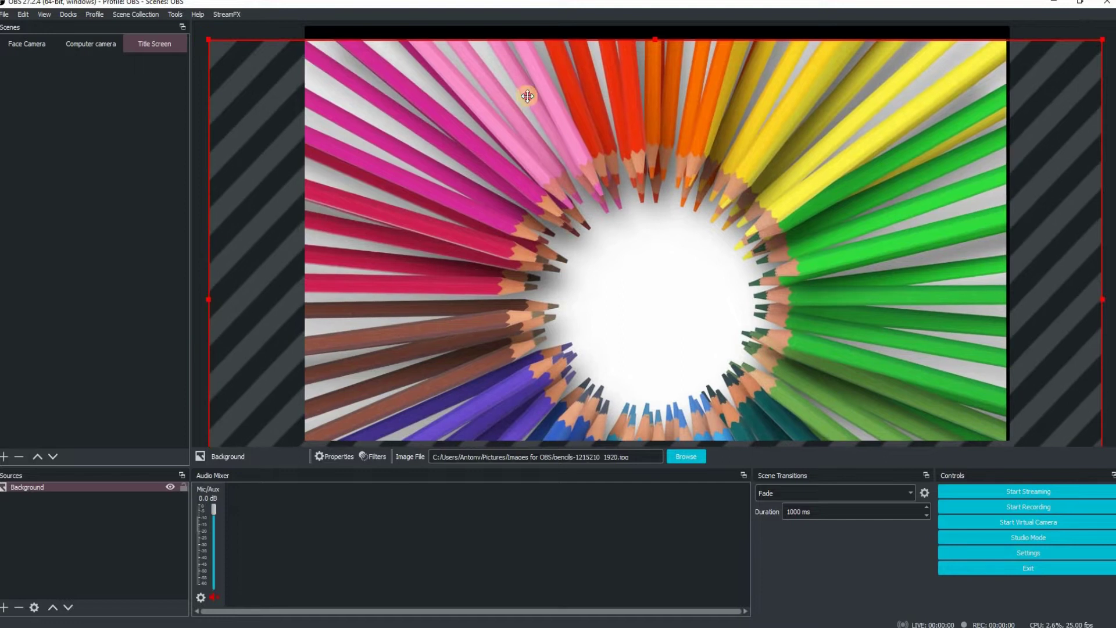
{"action": "mouse_move", "coordinate": [530, 95]}
{"action": "left_mouse_down"}
{"action": "mouse_move", "coordinate": [531, 75]}
{"action": "mouse_move", "coordinate": [521, 100]}
{"action": "mouse_move", "coordinate": [713, 219]}
{"action": "mouse_move", "coordinate": [727, 196]}
{"action": "mouse_move", "coordinate": [715, 147]}
{"action": "mouse_move", "coordinate": [727, 145]}
{"action": "left_mouse_up"}
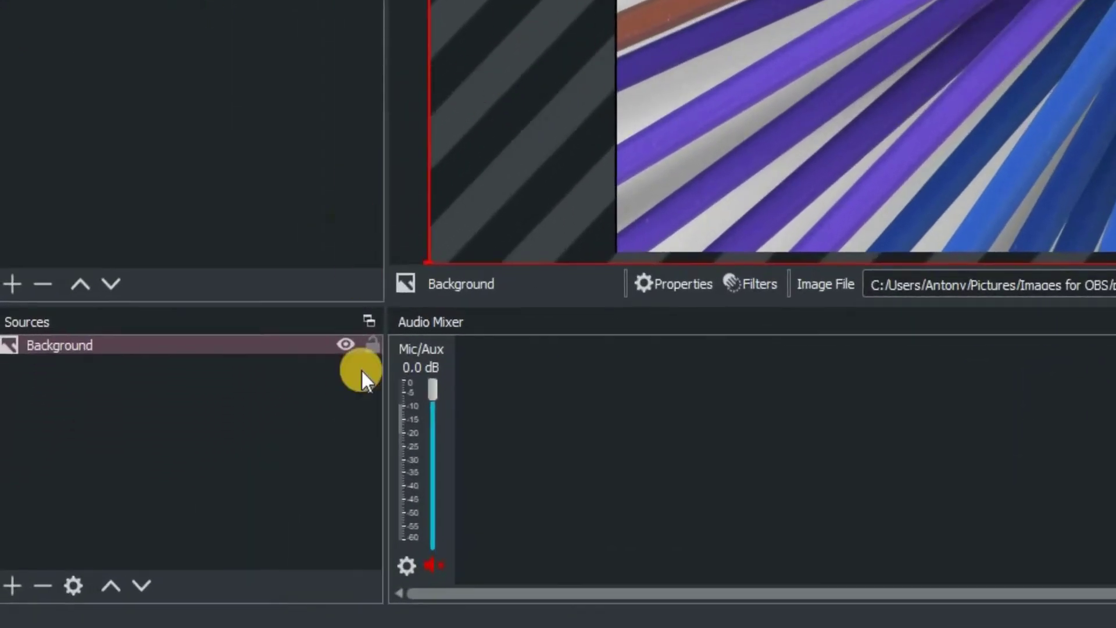
- Lock the Background source so it stays in place
{"action": "left_click", "coordinate": [184, 487]}
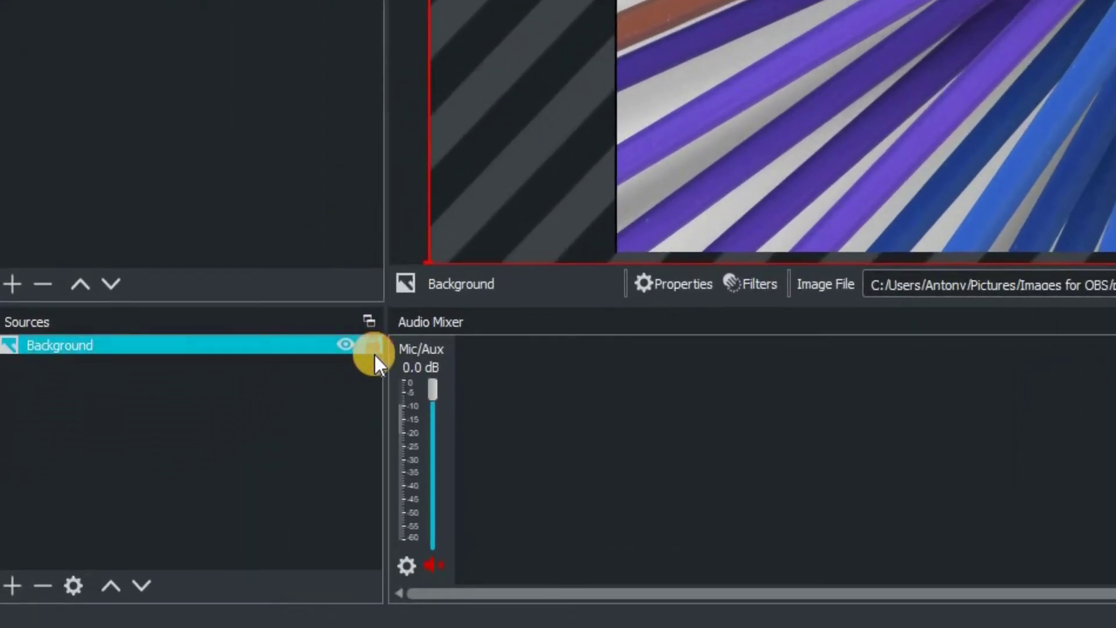
{"action": "left_click", "coordinate": [373, 344]}
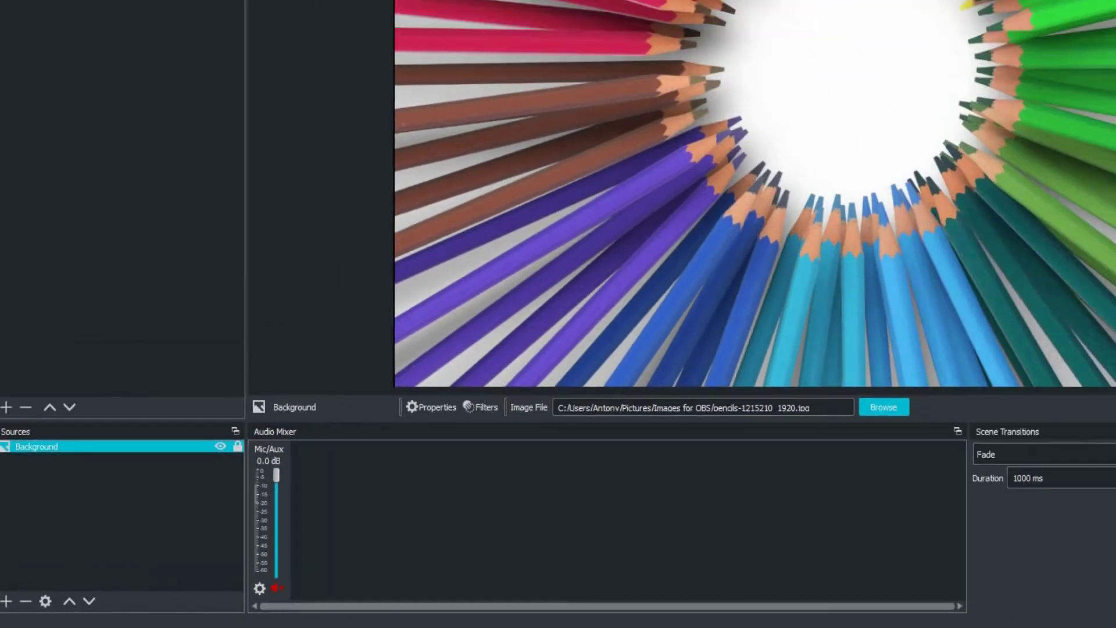
{"action": "left_click", "coordinate": [733, 45]}
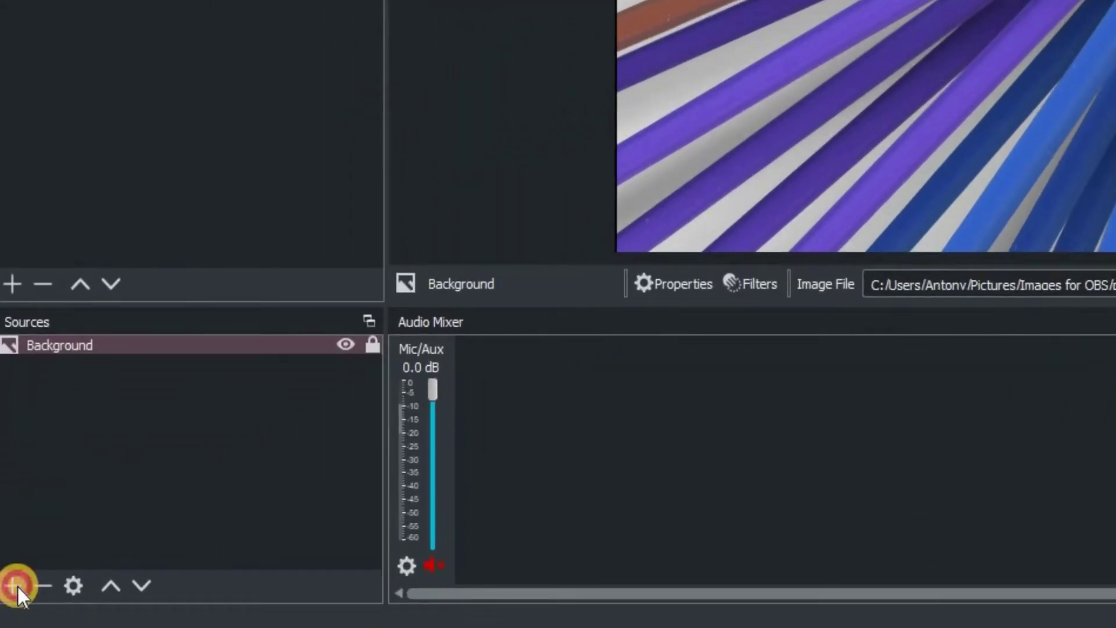
- Add an image source named 'Antony' showing the circular portrait PNG from Images for OBS
{"action": "left_click", "coordinate": [16, 586]}
{"action": "left_click", "coordinate": [67, 199]}
{"action": "type", "text": "Antony"}
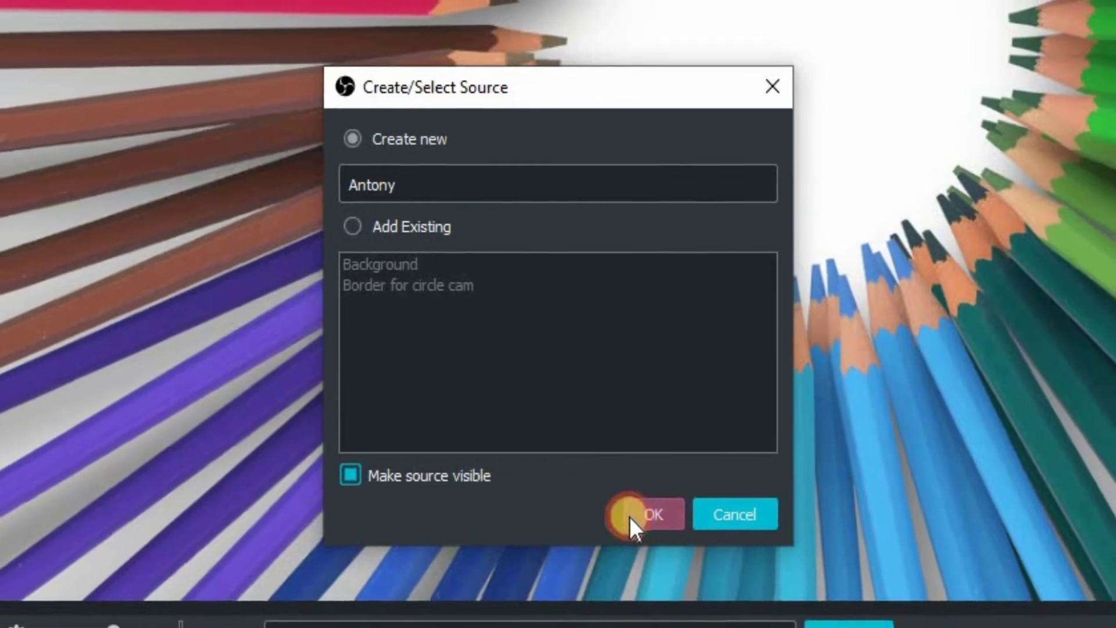
{"action": "left_click", "coordinate": [629, 517]}
{"action": "left_click", "coordinate": [910, 489]}
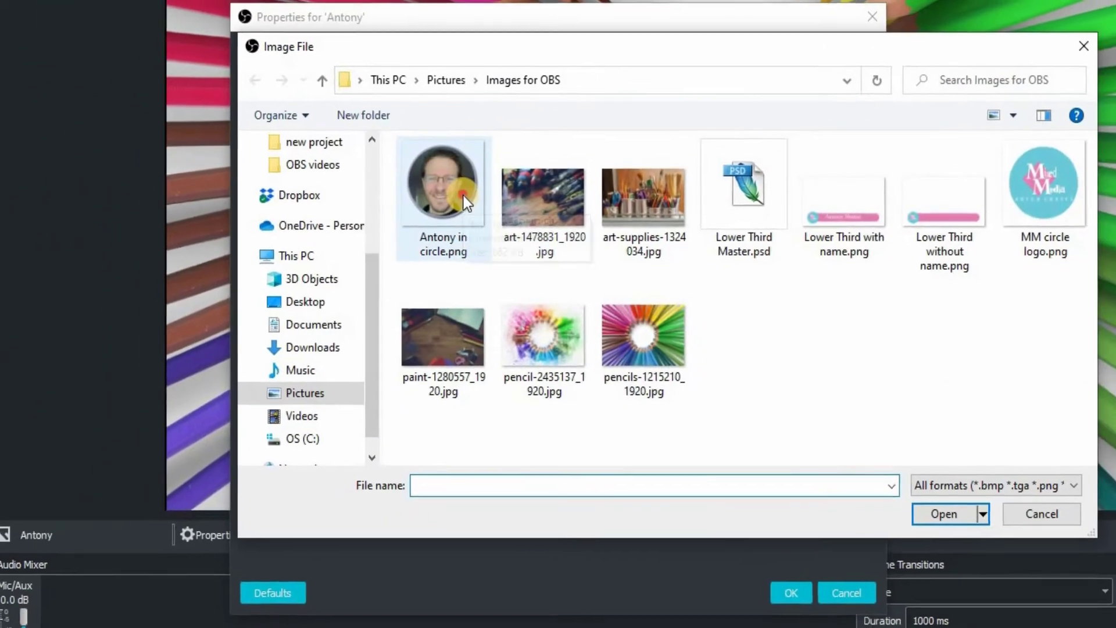
{"action": "left_click", "coordinate": [463, 195]}
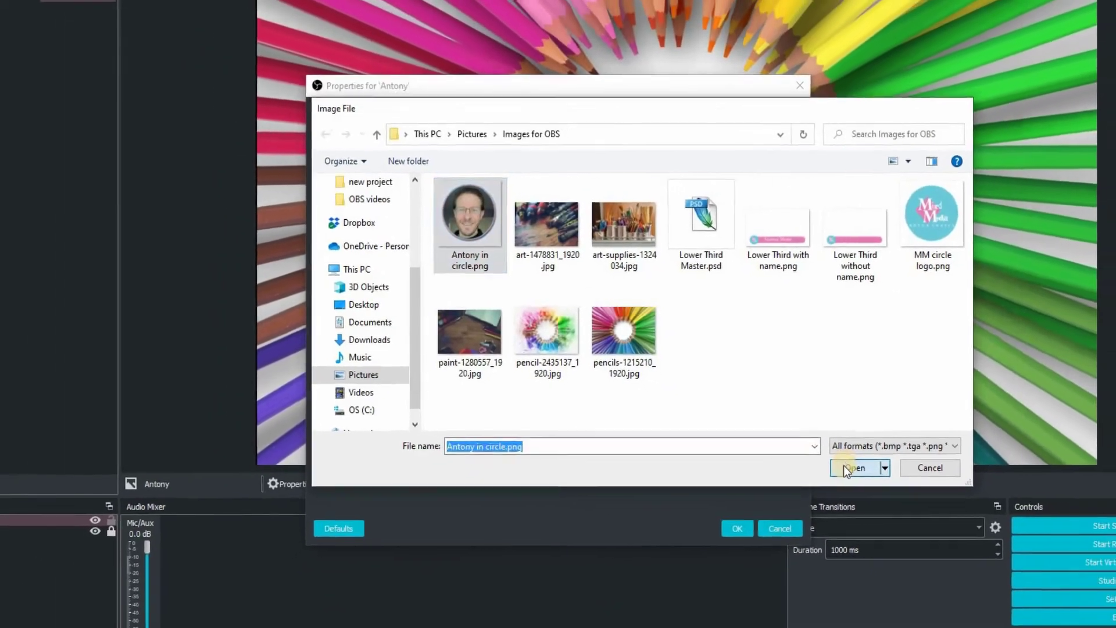
{"action": "left_click", "coordinate": [847, 469]}
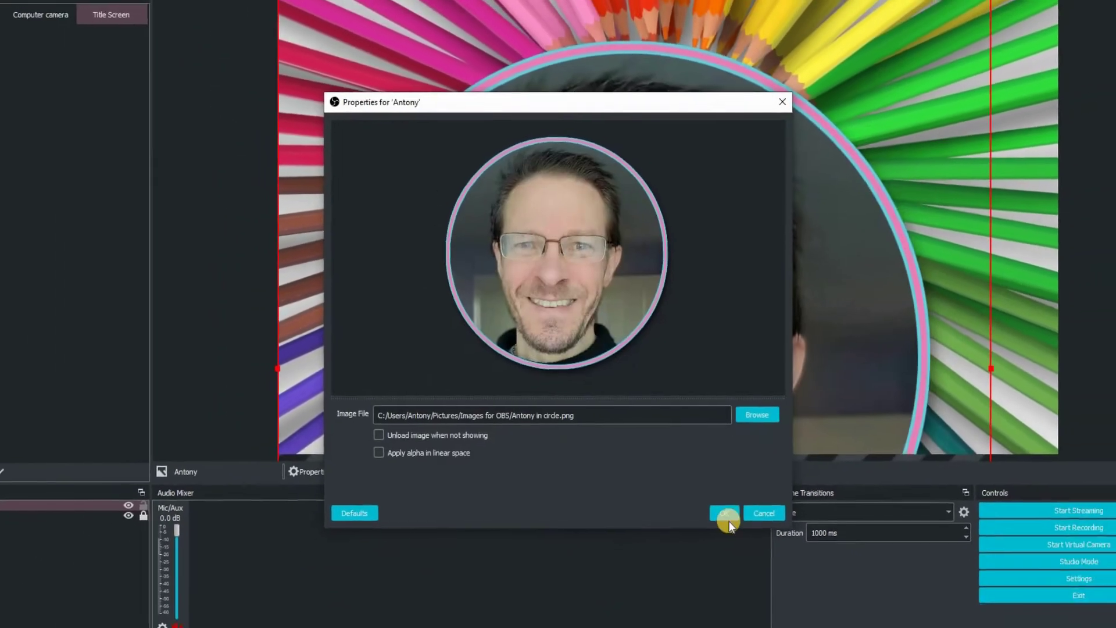
{"action": "left_click", "coordinate": [737, 527]}
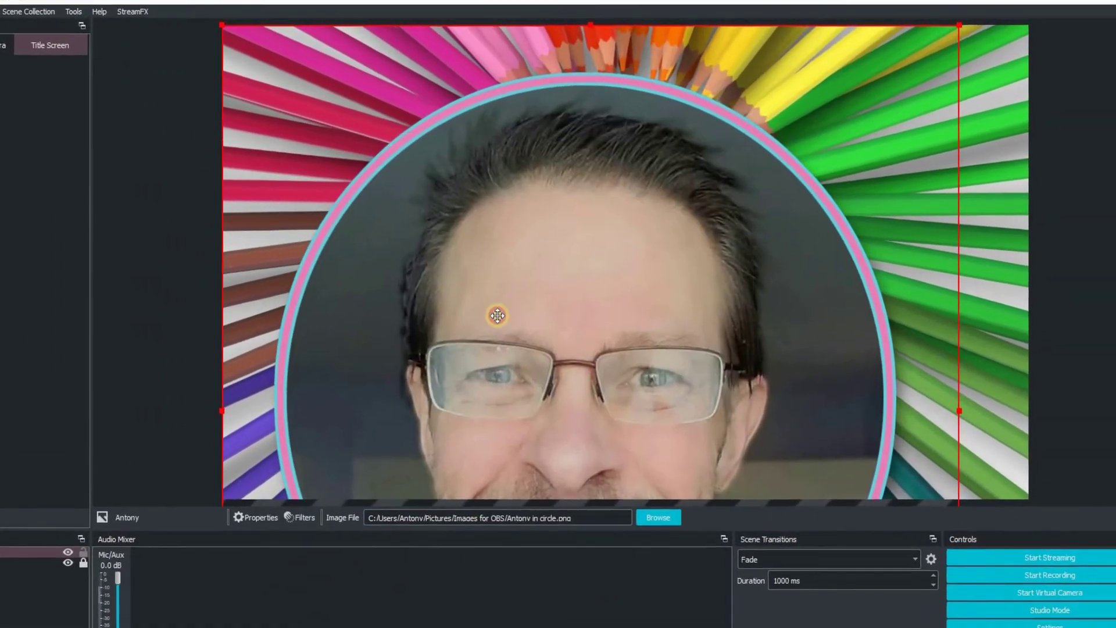
{"action": "left_click_drag", "start_coordinate": [497, 316], "coordinate": [510, 316]}
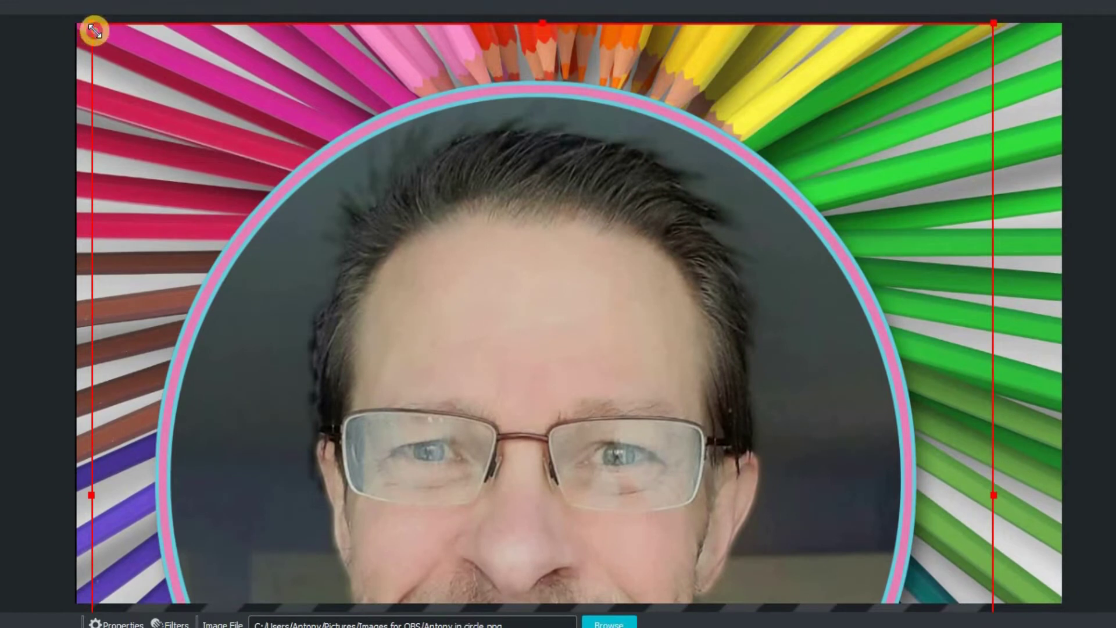
{"action": "left_click_drag", "start_coordinate": [302, 262], "coordinate": [357, 41]}
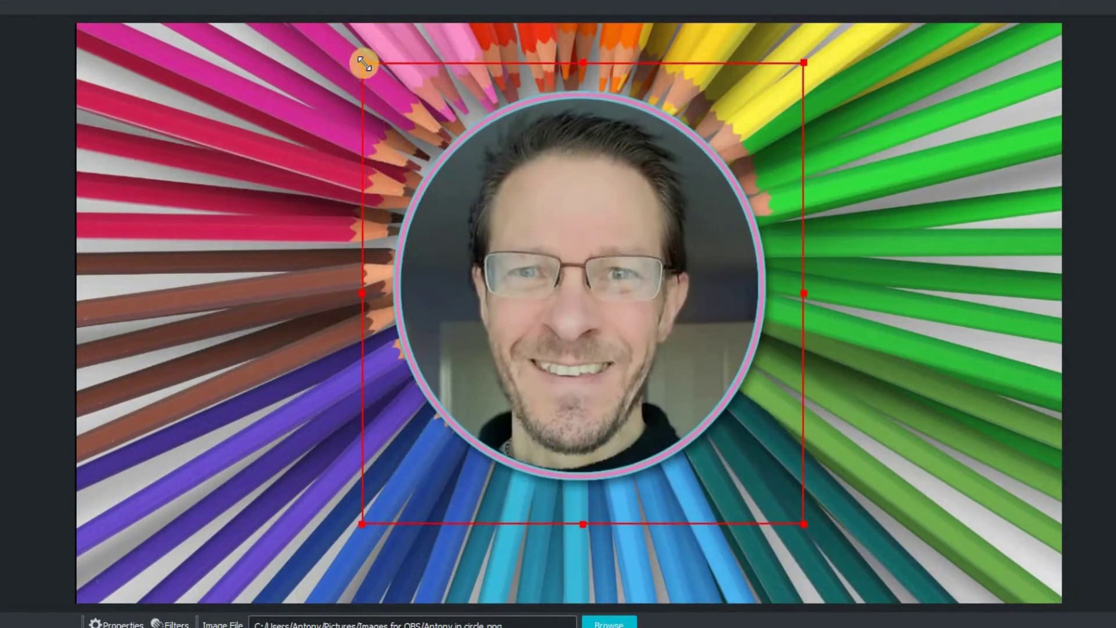
{"action": "left_click_drag", "start_coordinate": [422, 132], "coordinate": [566, 155]}
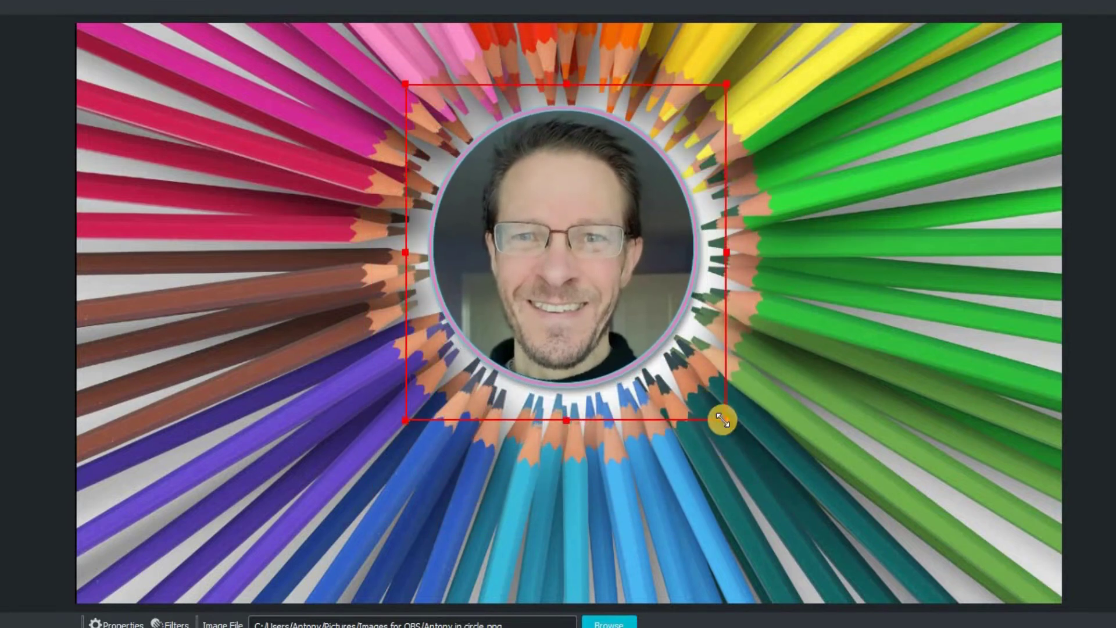
{"action": "left_click_drag", "start_coordinate": [716, 411], "coordinate": [680, 372]}
{"action": "left_click_drag", "start_coordinate": [560, 249], "coordinate": [571, 270]}
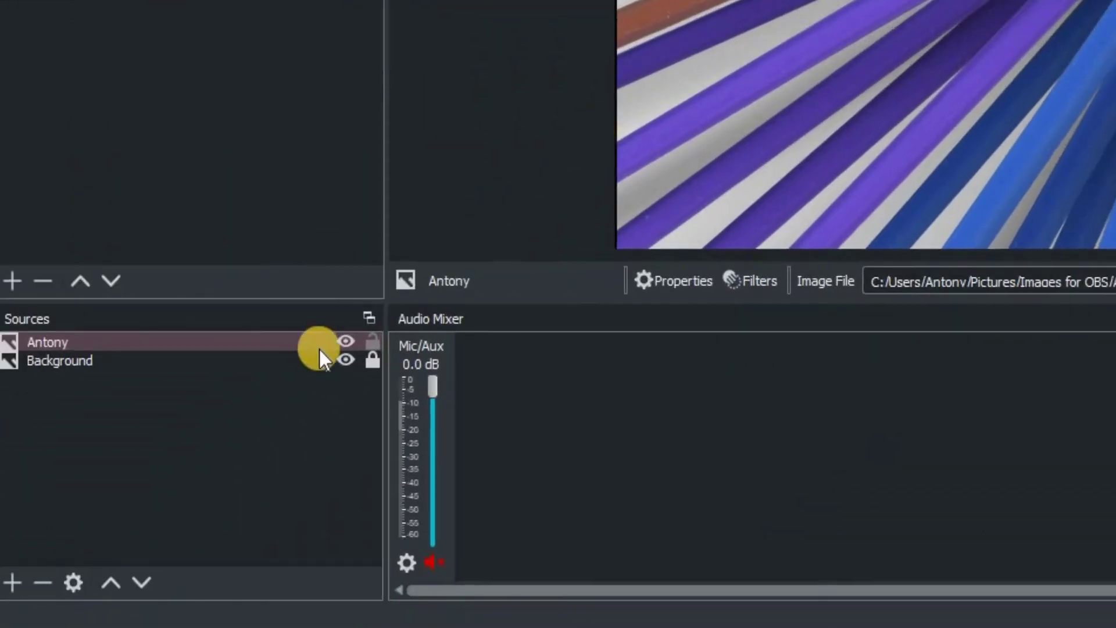
{"action": "left_click", "coordinate": [319, 348]}
{"action": "left_click", "coordinate": [245, 369]}
{"action": "left_click", "coordinate": [372, 341]}
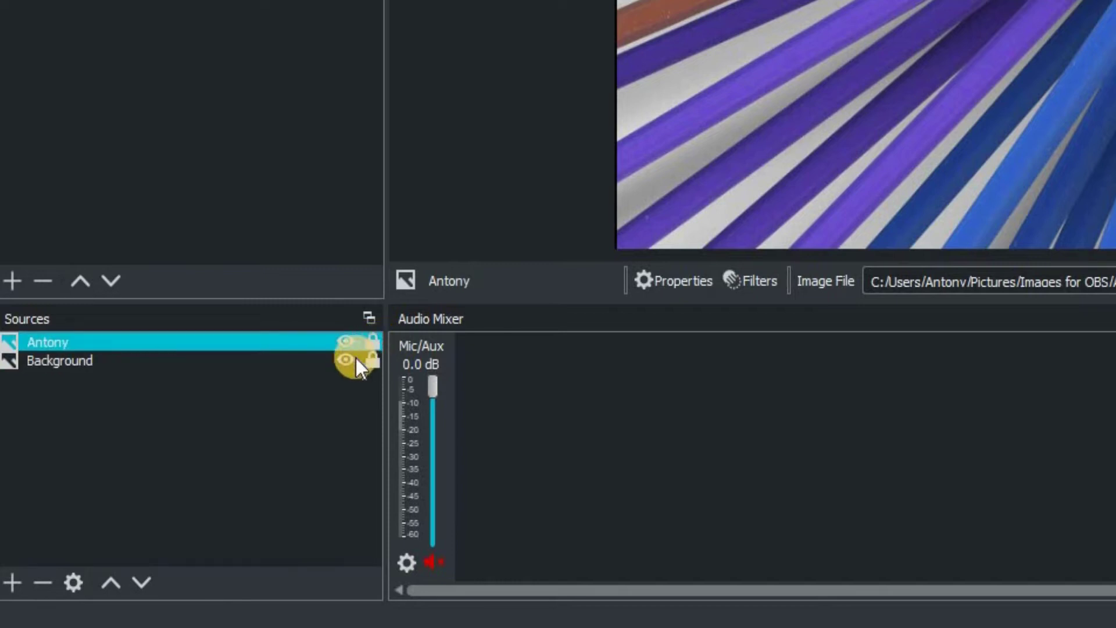
{"action": "left_click", "coordinate": [353, 361]}
{"action": "left_click", "coordinate": [104, 416]}
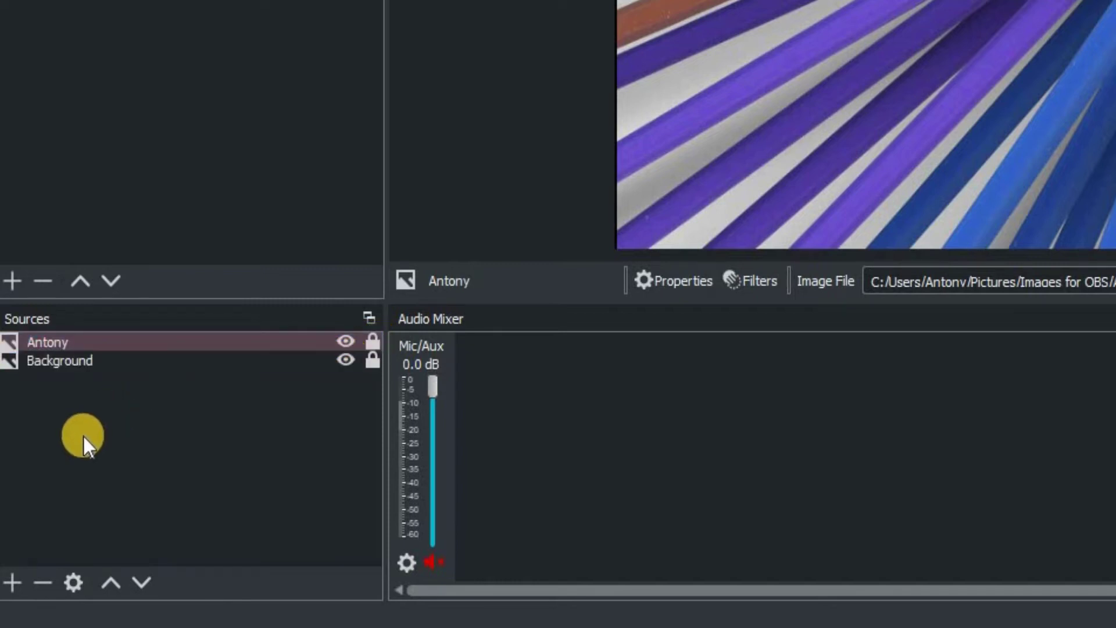
- Create a Text (GDI+) source named 'Crafting with Antony'
{"action": "left_click", "coordinate": [14, 585]}
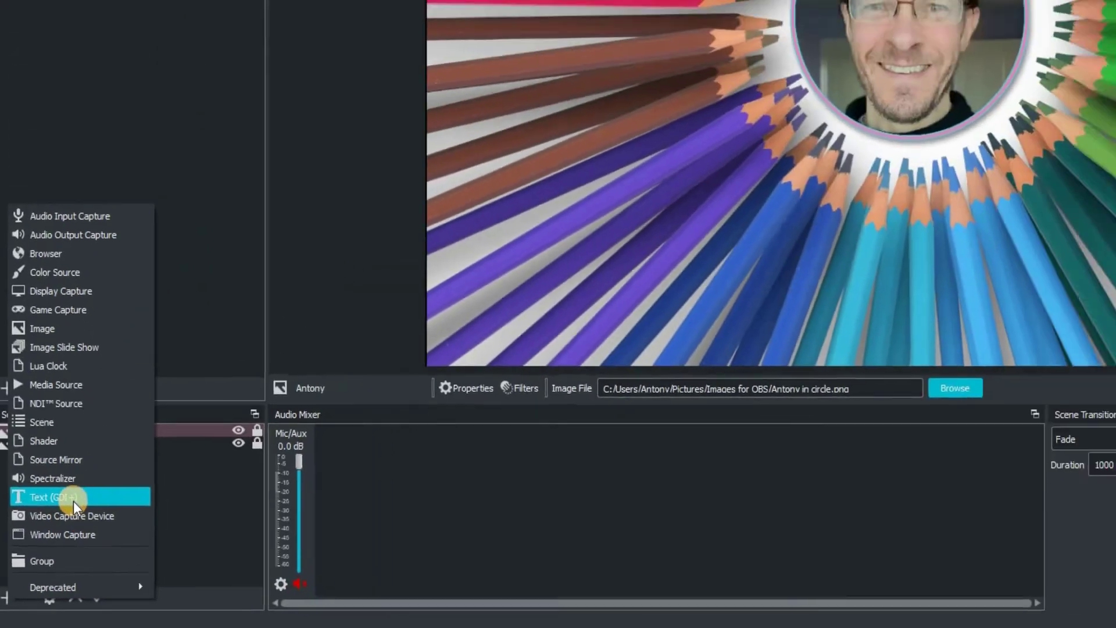
{"action": "left_click", "coordinate": [73, 501]}
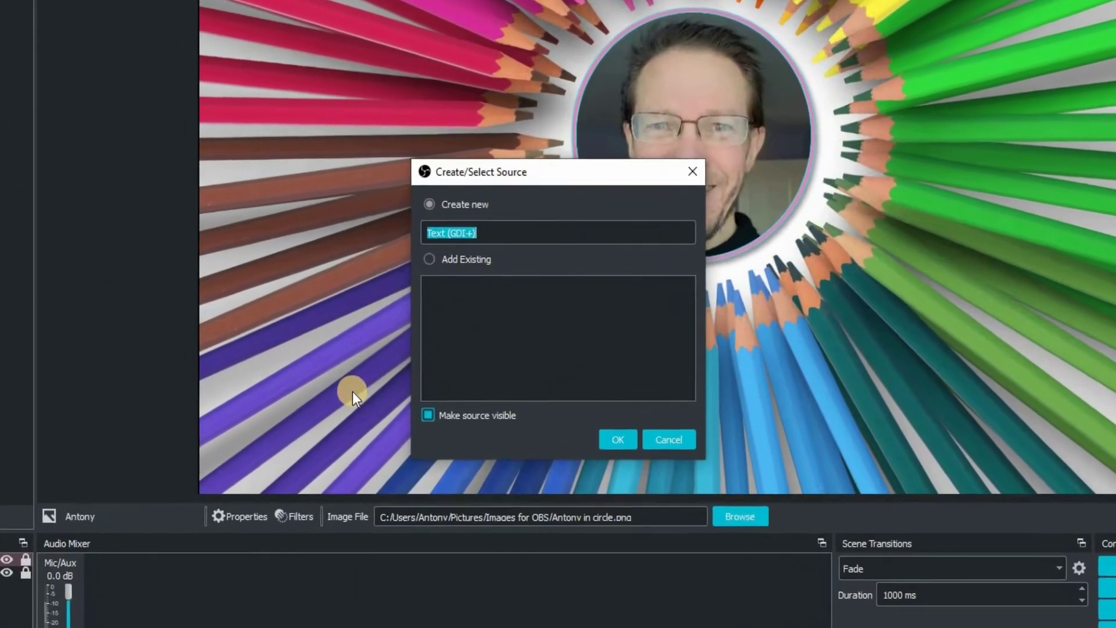
{"action": "type", "text": "Crafting"}
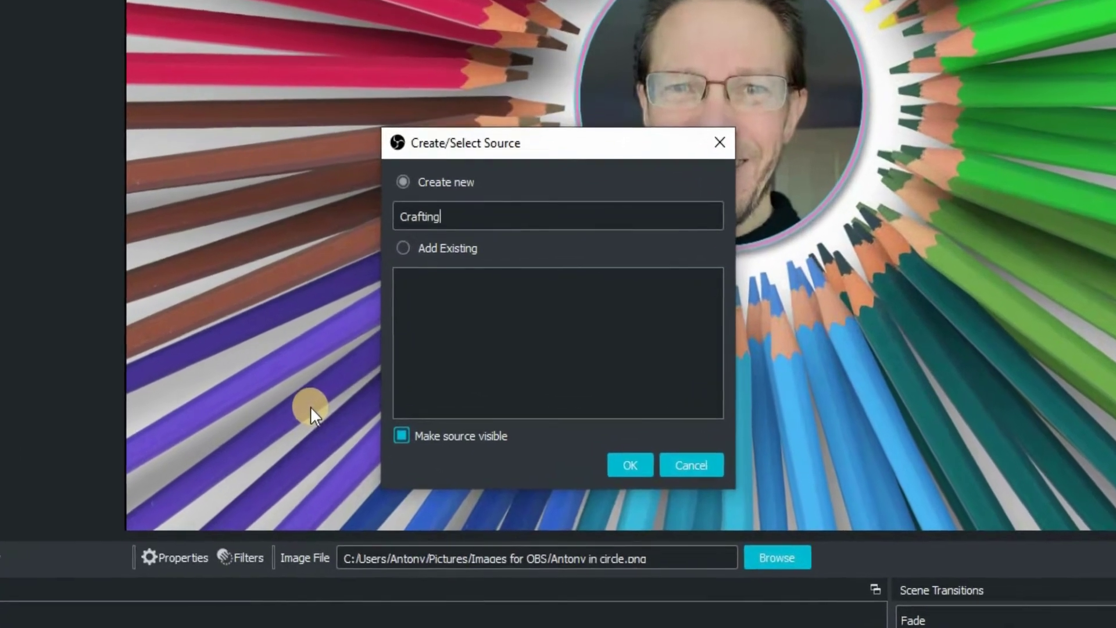
{"action": "type", "text": " with An"}
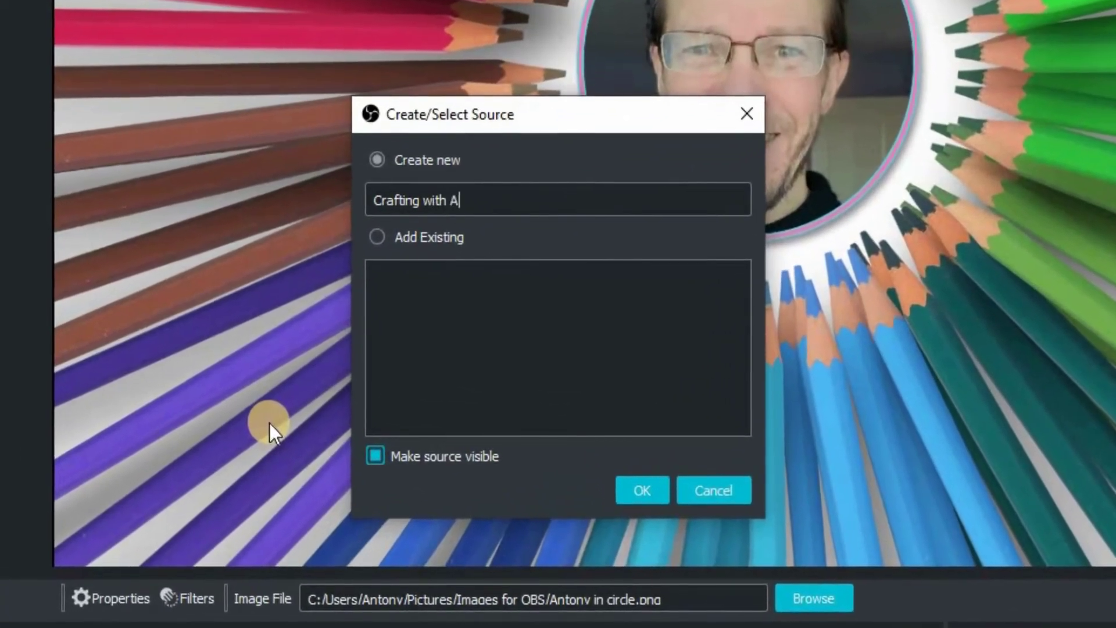
{"action": "type", "text": "tony"}
{"action": "left_click", "coordinate": [636, 491]}
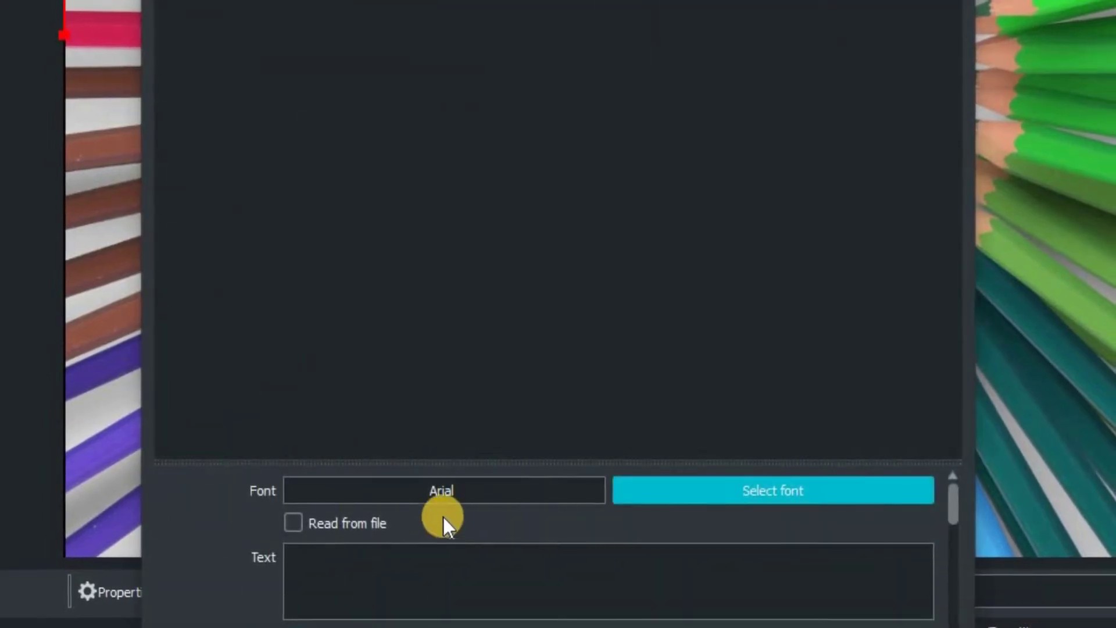
- Enter 'Crafting with Antony' as the source's display text
{"action": "left_click", "coordinate": [356, 558]}
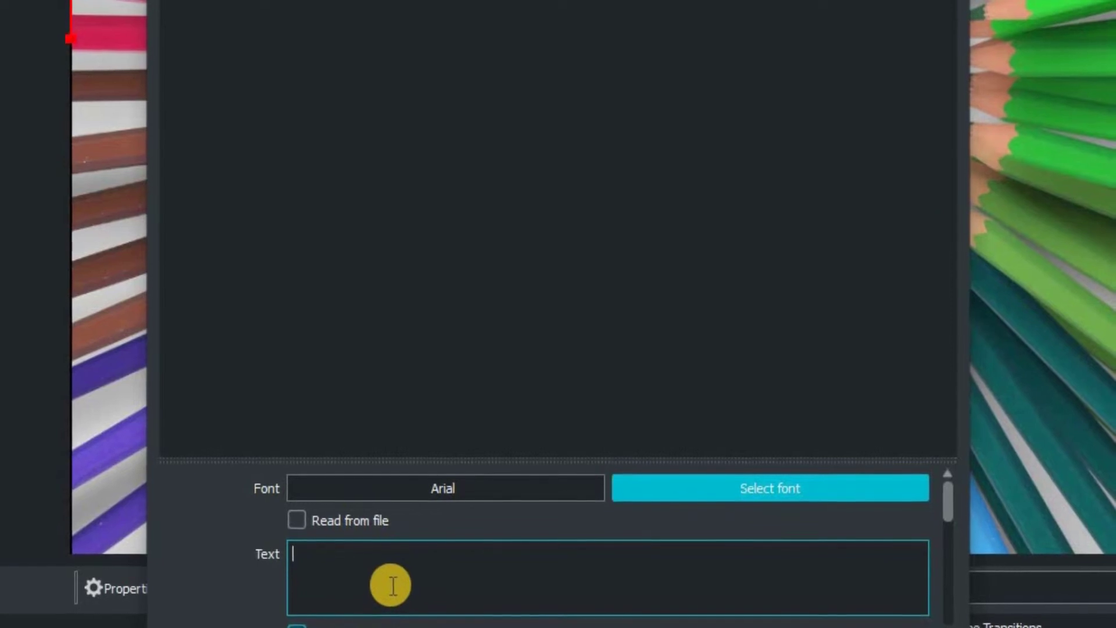
{"action": "type", "text": "Crafting"}
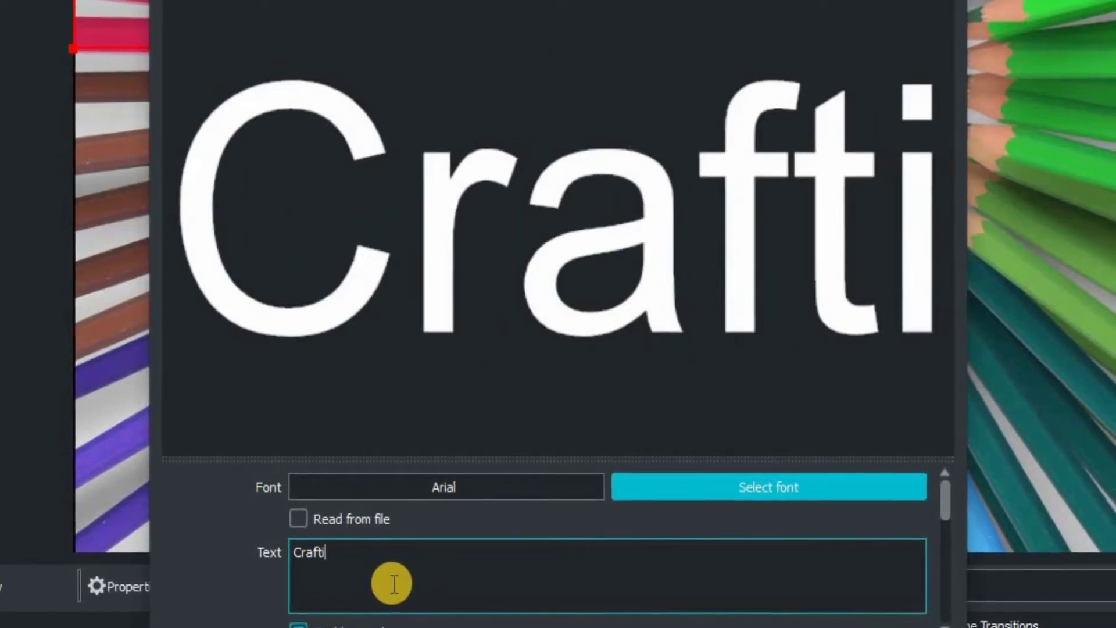
{"action": "type", "text": " wo"}
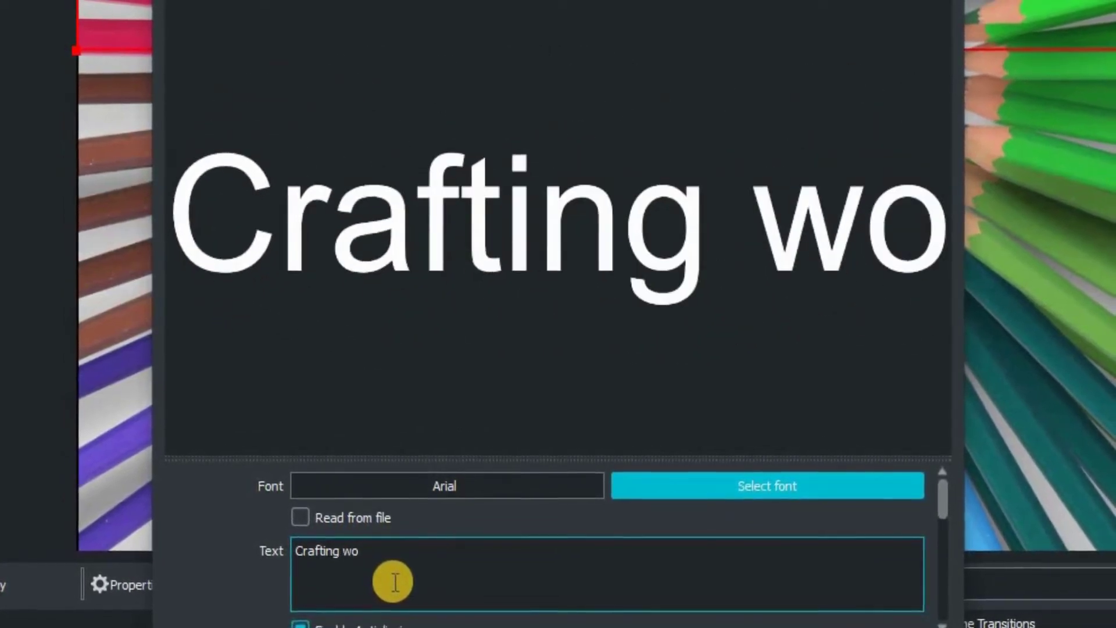
{"action": "key", "text": "BackSpace"}
{"action": "type", "text": "ith Ant"}
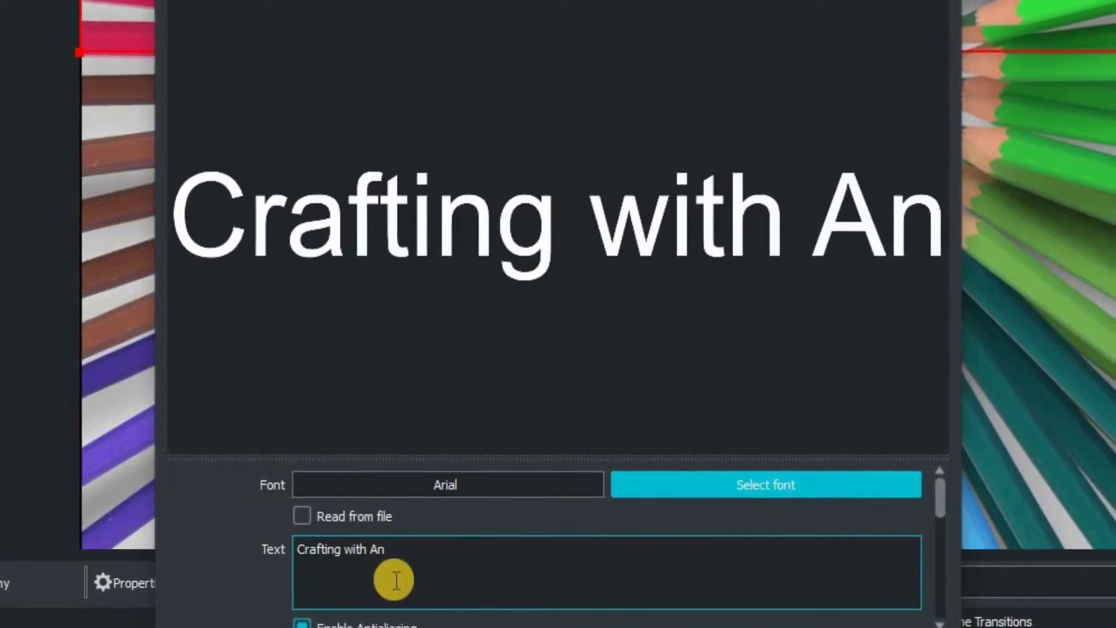
{"action": "type", "text": "ony"}
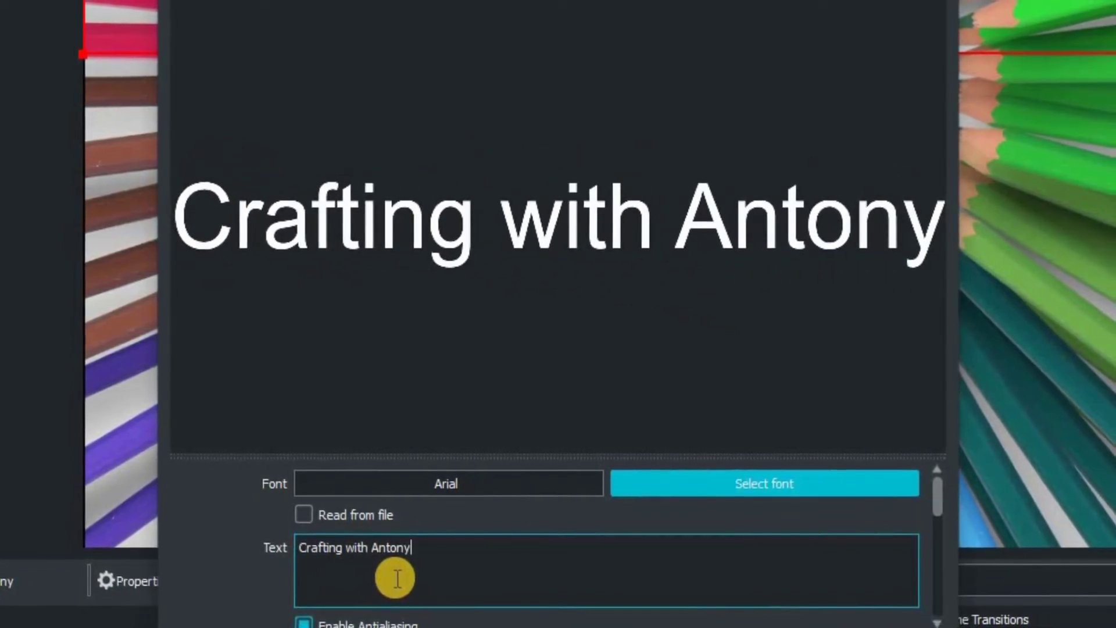
- Set the title font to Arial Rounded MT Bold, leaving Text Transform on None
{"action": "left_click", "coordinate": [764, 484]}
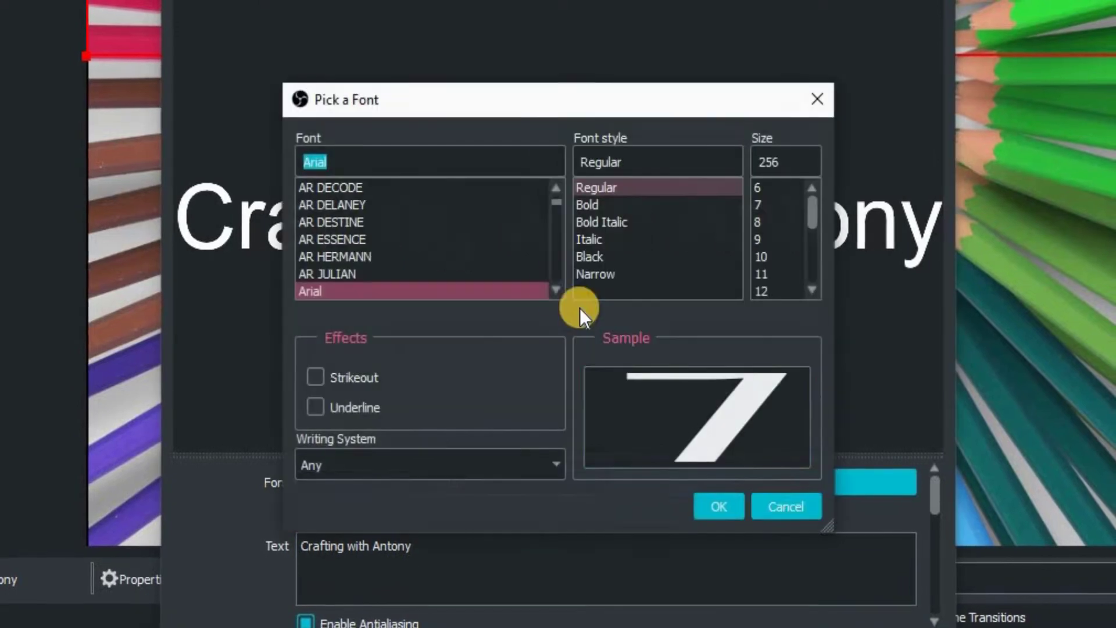
{"action": "left_click", "coordinate": [555, 291]}
{"action": "left_click", "coordinate": [556, 291]}
{"action": "left_click", "coordinate": [556, 291]}
{"action": "left_click", "coordinate": [556, 291]}
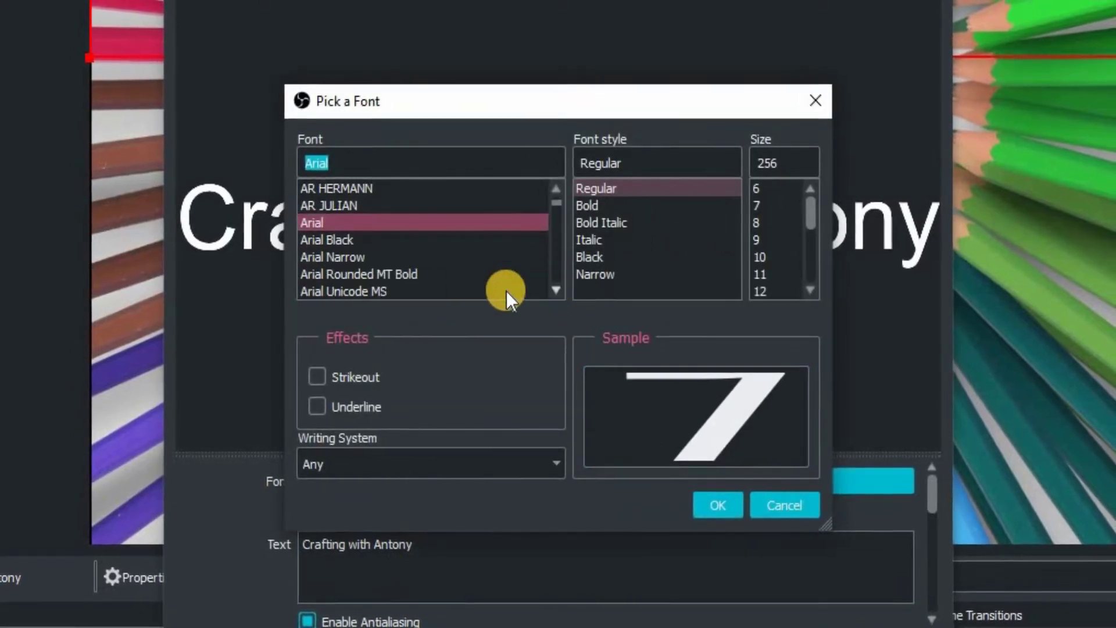
{"action": "left_click", "coordinate": [406, 271]}
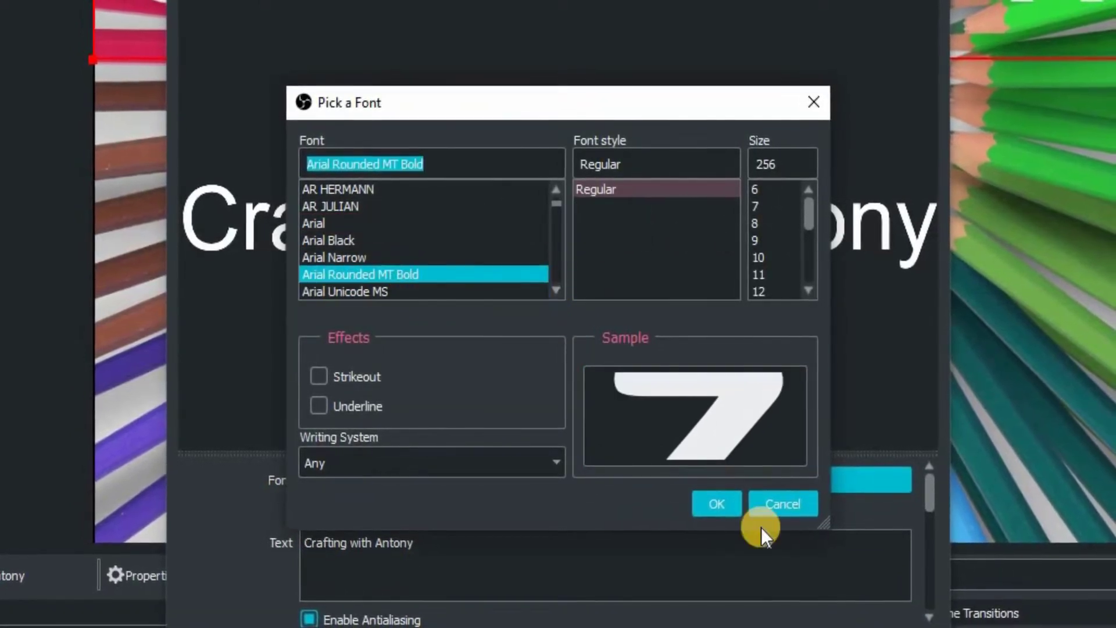
{"action": "left_click", "coordinate": [719, 501]}
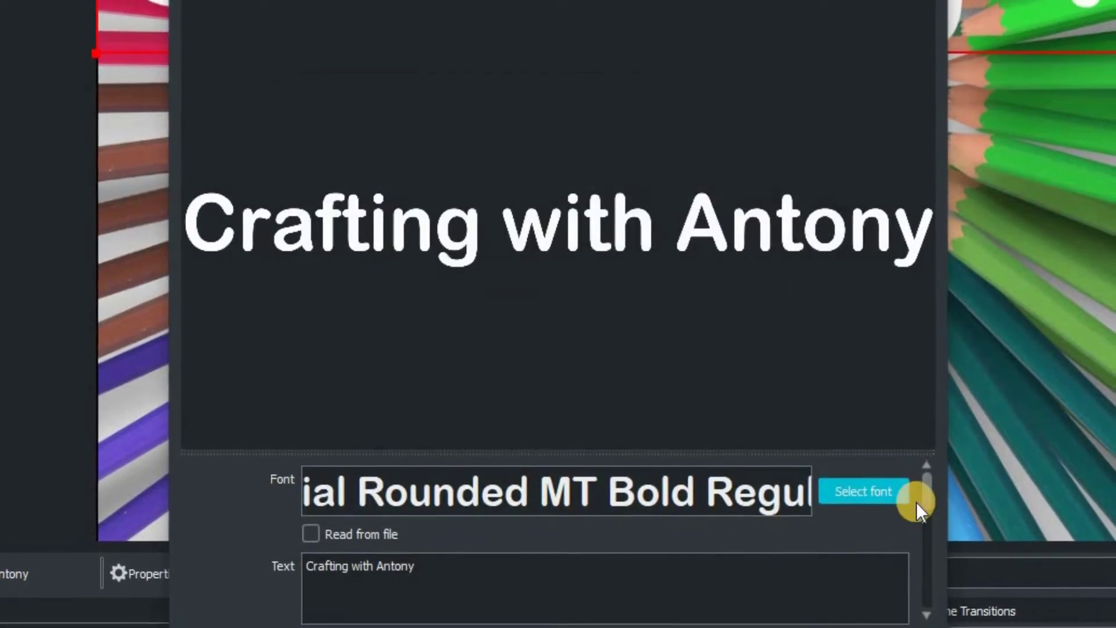
{"action": "left_click_drag", "start_coordinate": [924, 491], "coordinate": [921, 528]}
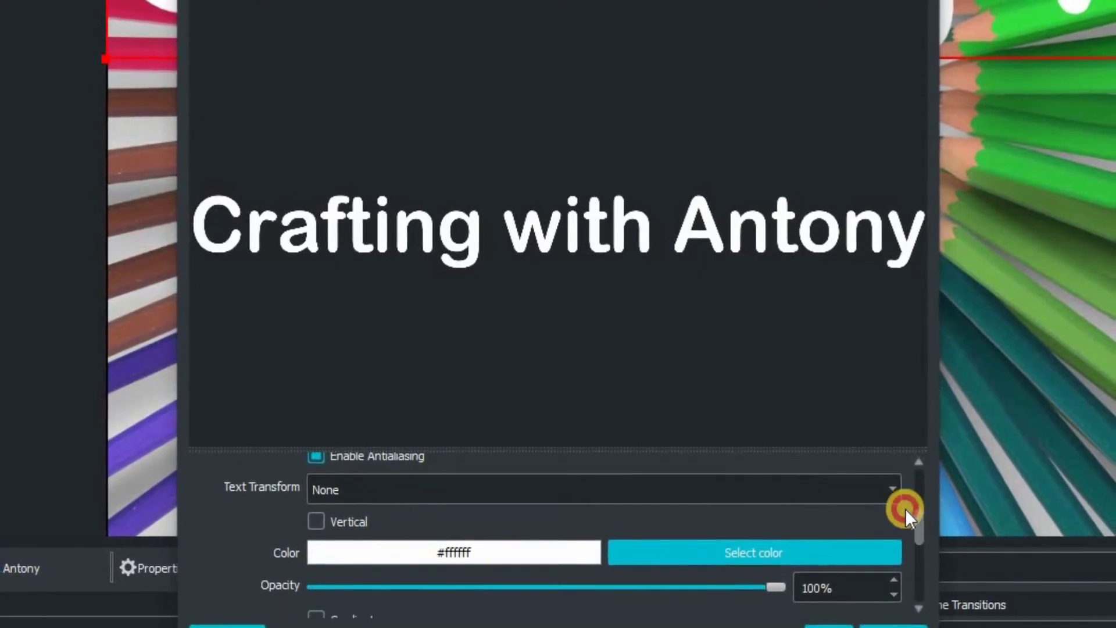
{"action": "left_click", "coordinate": [889, 487]}
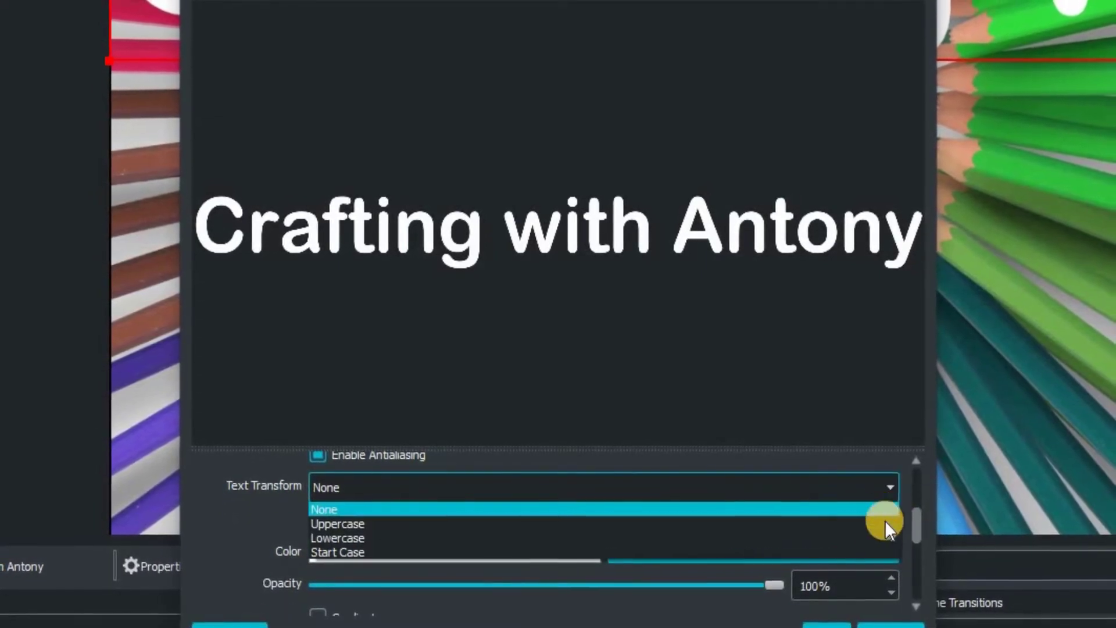
{"action": "left_click", "coordinate": [916, 488]}
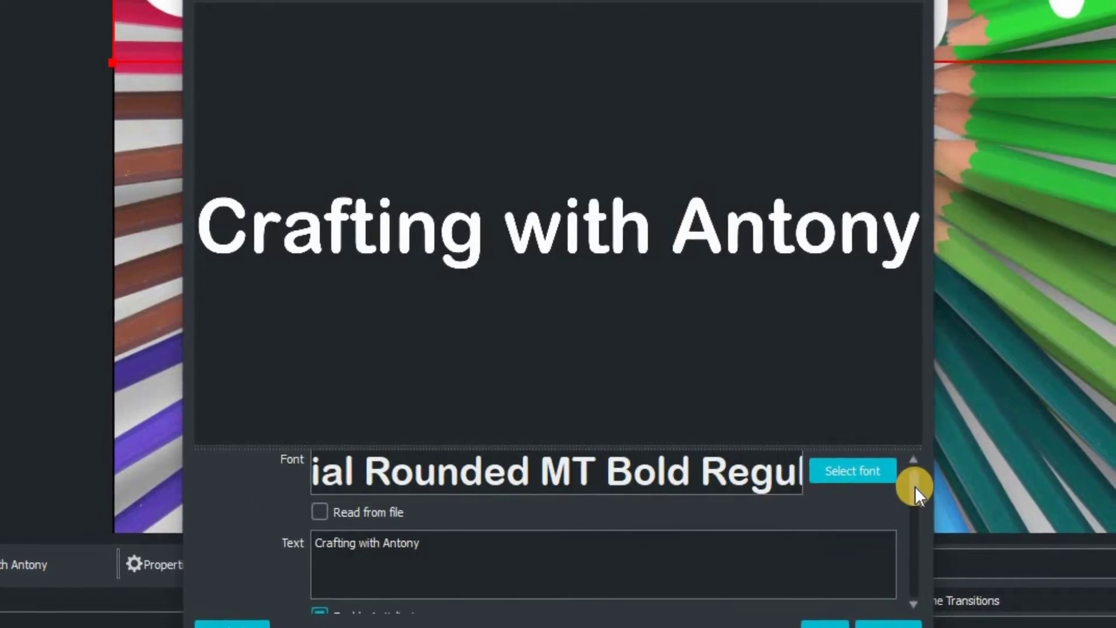
{"action": "mouse_move", "coordinate": [913, 486]}
{"action": "left_mouse_down"}
{"action": "mouse_move", "coordinate": [902, 535]}
{"action": "mouse_move", "coordinate": [901, 501]}
{"action": "left_mouse_up"}
- Try black for the title text colour, then switch it back to white (#ffffff)
{"action": "left_click", "coordinate": [714, 488]}
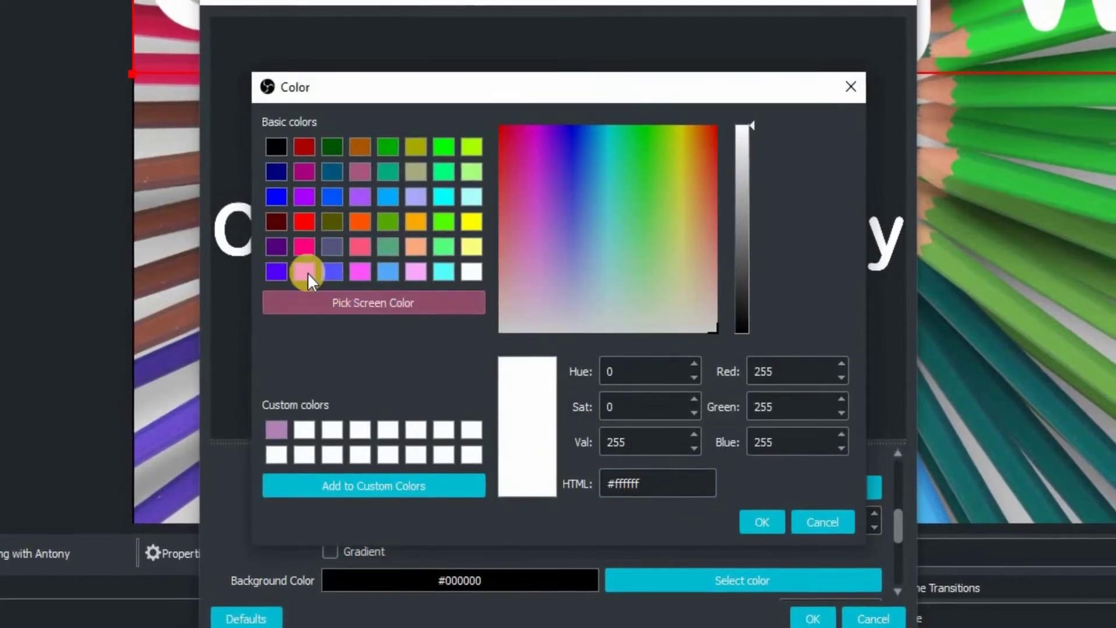
{"action": "left_click", "coordinate": [278, 150]}
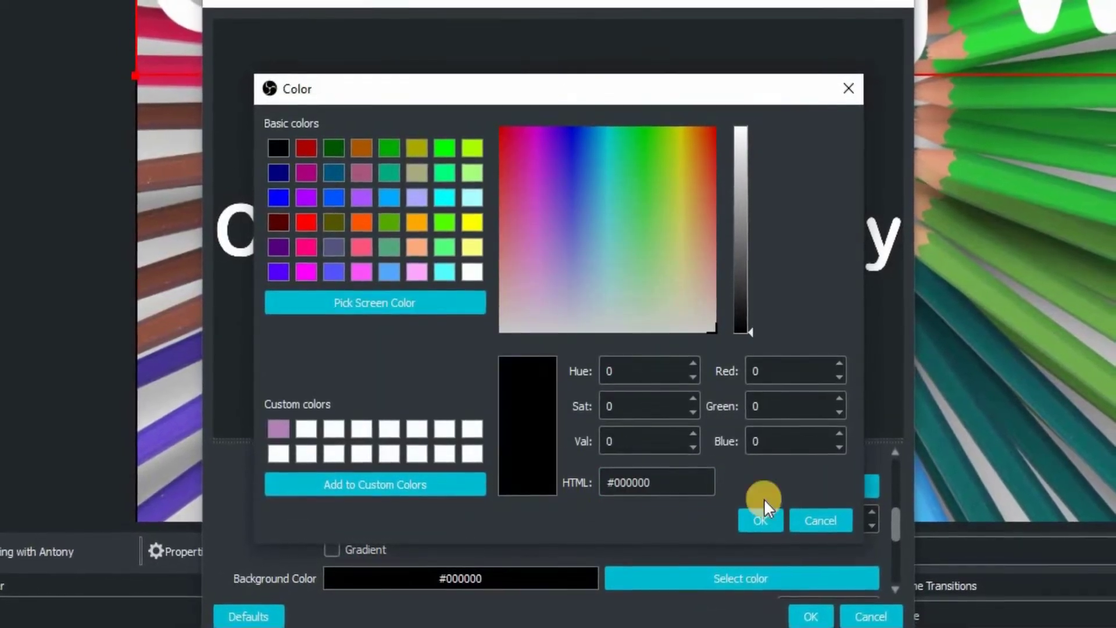
{"action": "left_click", "coordinate": [759, 520]}
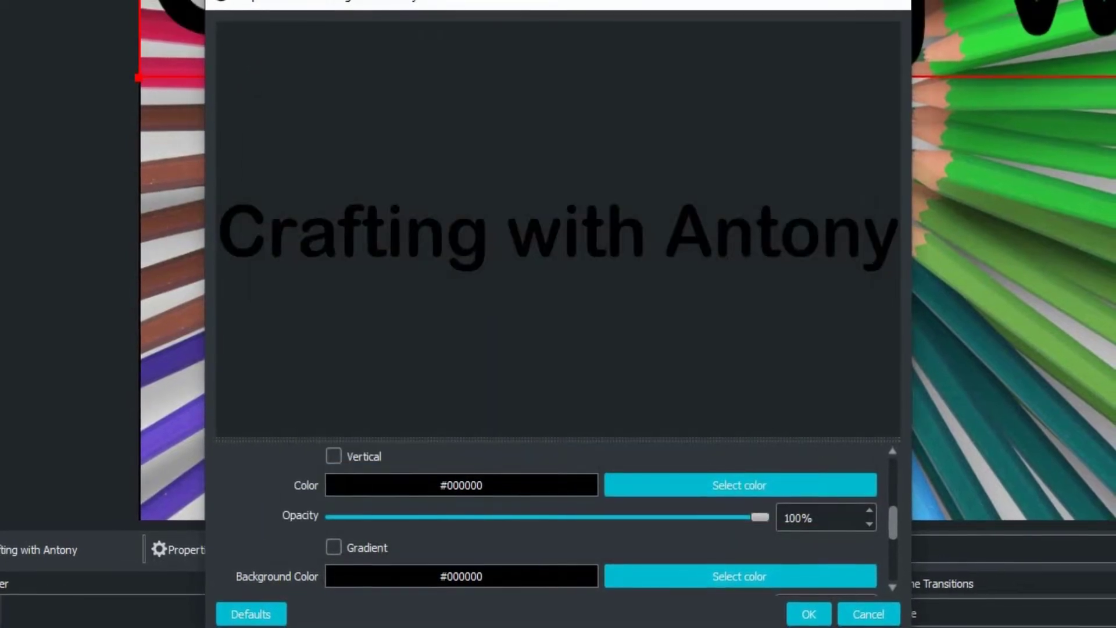
{"action": "left_click", "coordinate": [688, 485]}
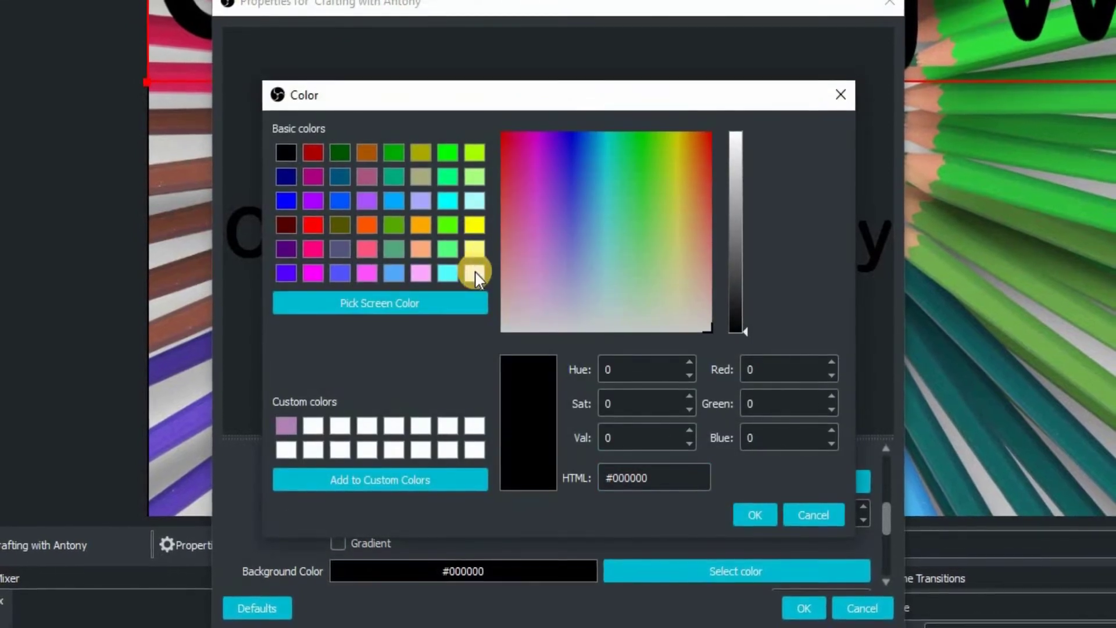
{"action": "left_click", "coordinate": [475, 273]}
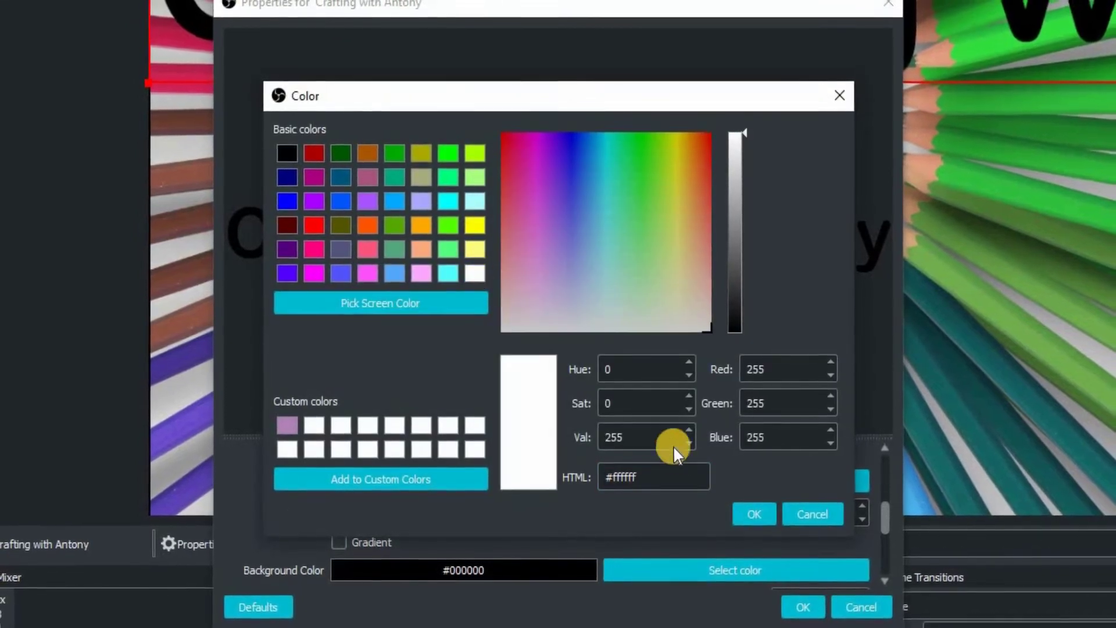
{"action": "left_click", "coordinate": [750, 514]}
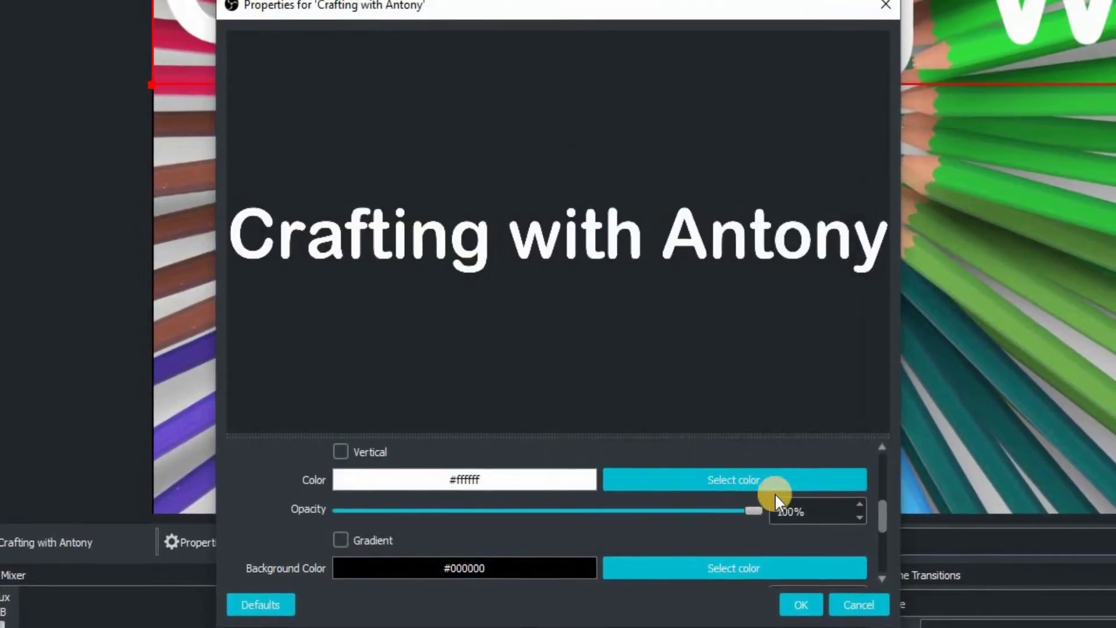
{"action": "left_click_drag", "start_coordinate": [880, 508], "coordinate": [880, 524]}
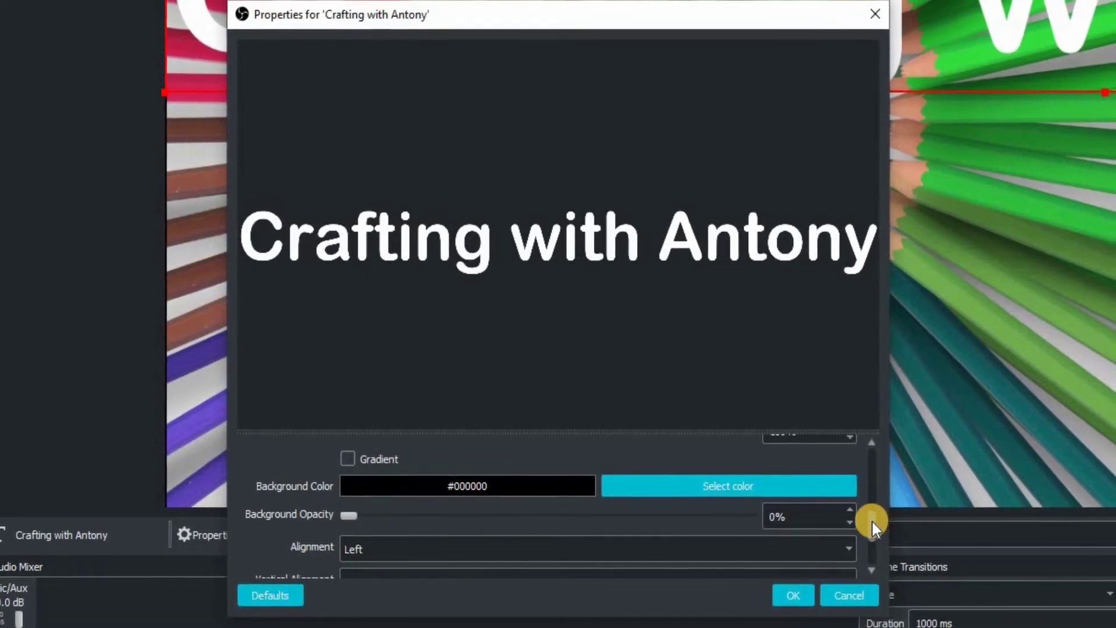
- Enable a black text gradient and set its direction to about 215.70 degrees
{"action": "left_click", "coordinate": [351, 459]}
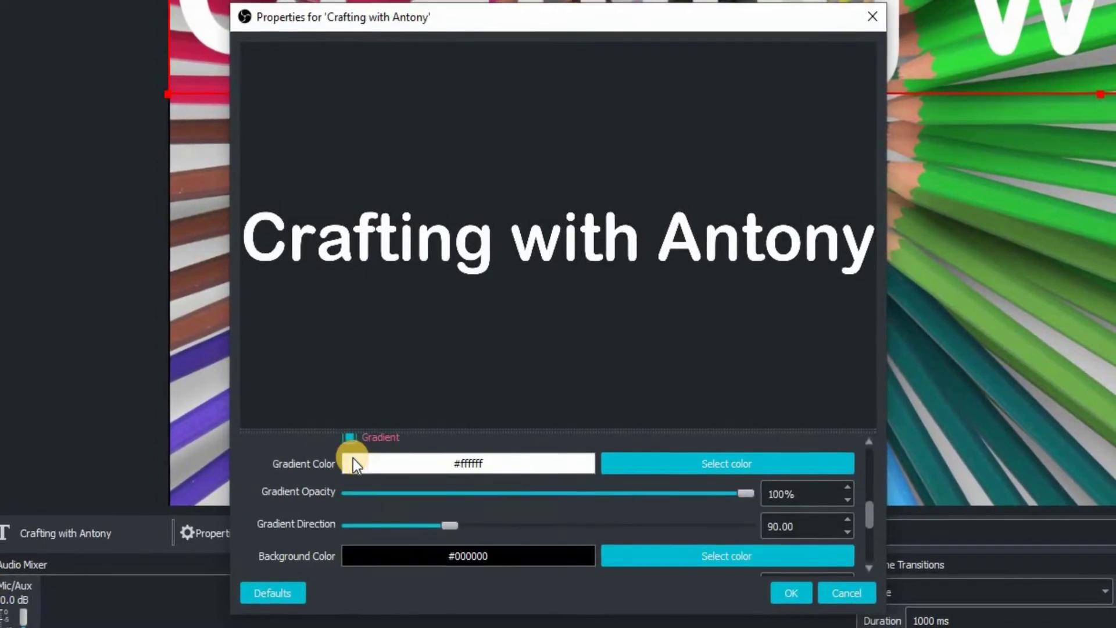
{"action": "left_click", "coordinate": [685, 465]}
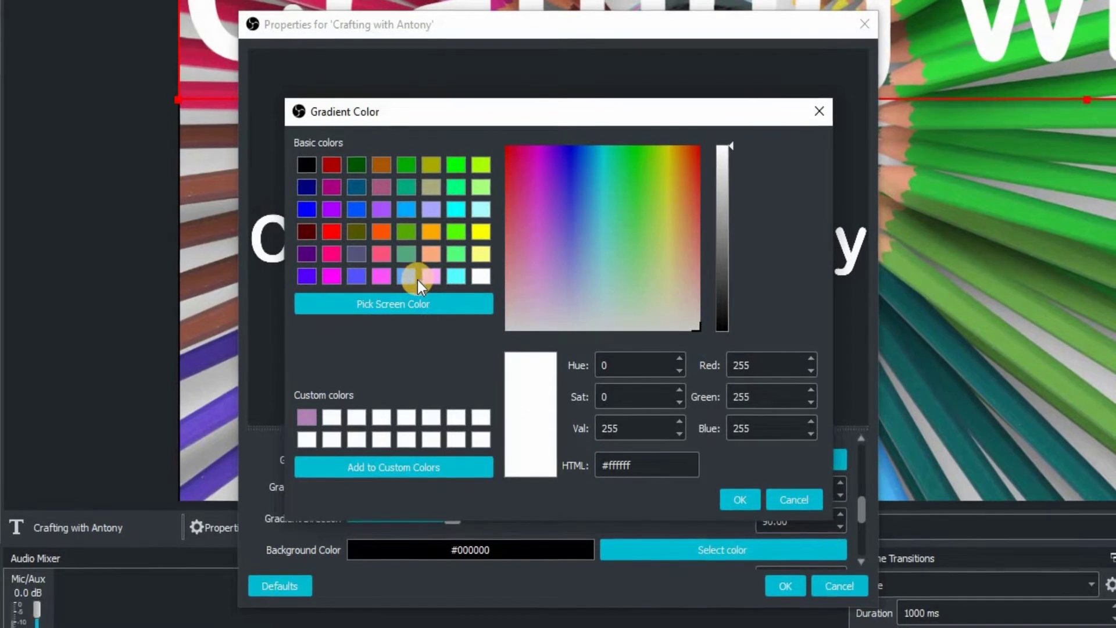
{"action": "left_click", "coordinate": [313, 169]}
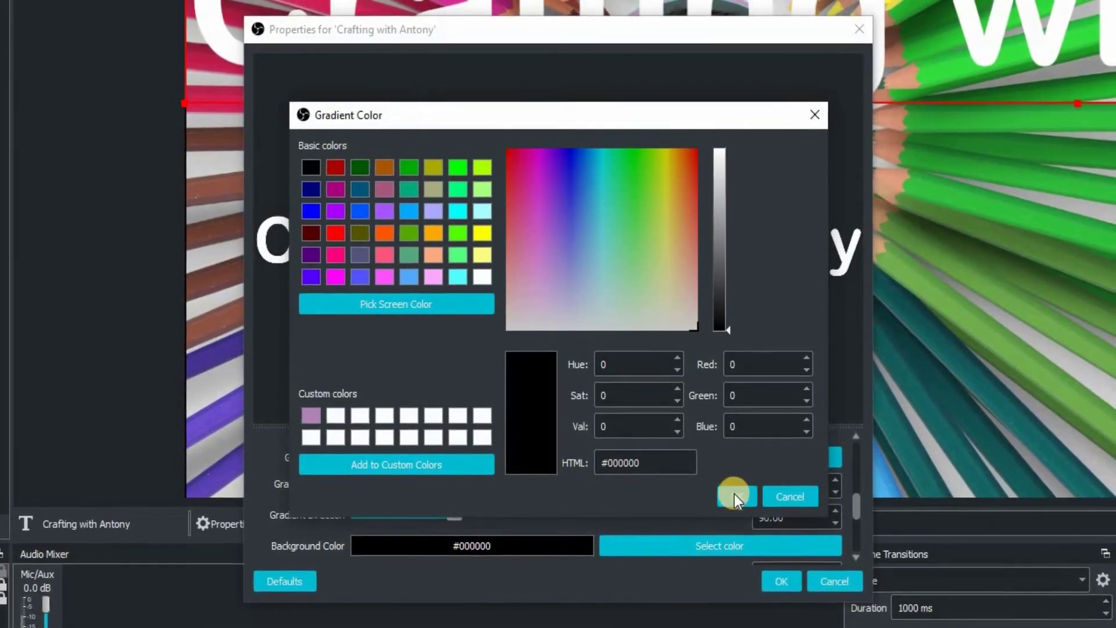
{"action": "left_click", "coordinate": [736, 496]}
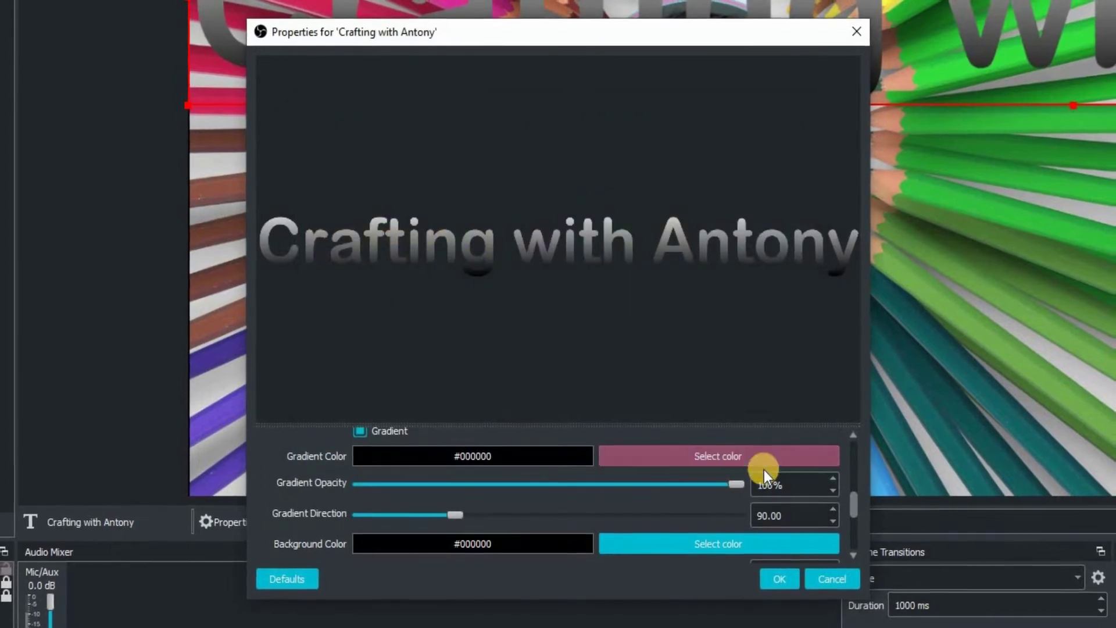
{"action": "left_click", "coordinate": [736, 485]}
{"action": "mouse_move", "coordinate": [737, 485]}
{"action": "left_mouse_down"}
{"action": "mouse_move", "coordinate": [432, 474]}
{"action": "mouse_move", "coordinate": [736, 474]}
{"action": "left_mouse_up"}
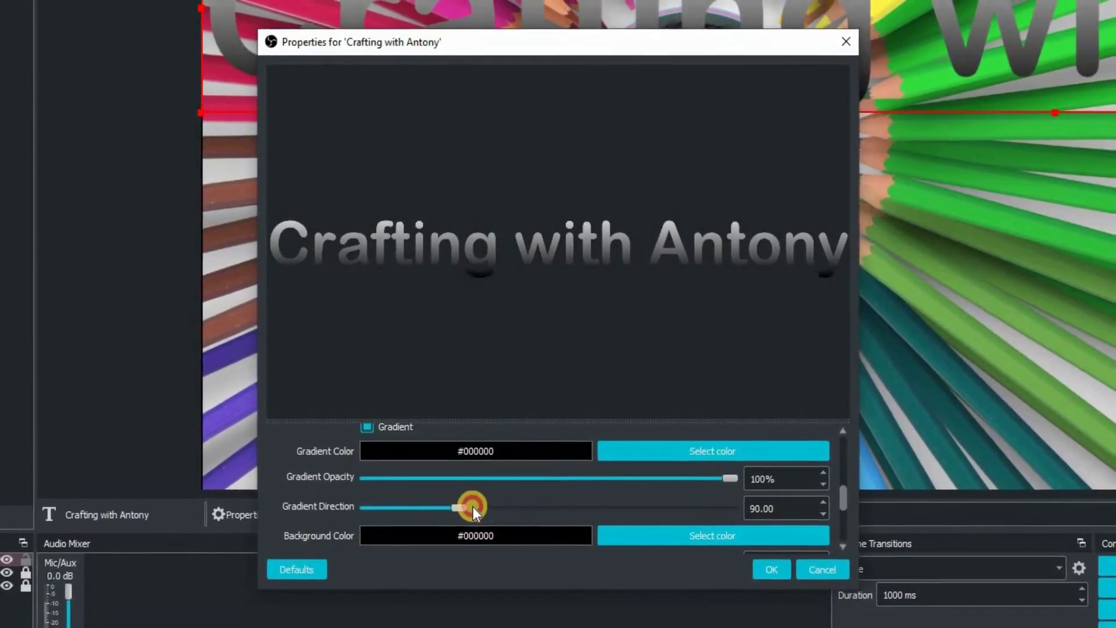
{"action": "left_click_drag", "start_coordinate": [480, 506], "coordinate": [576, 500]}
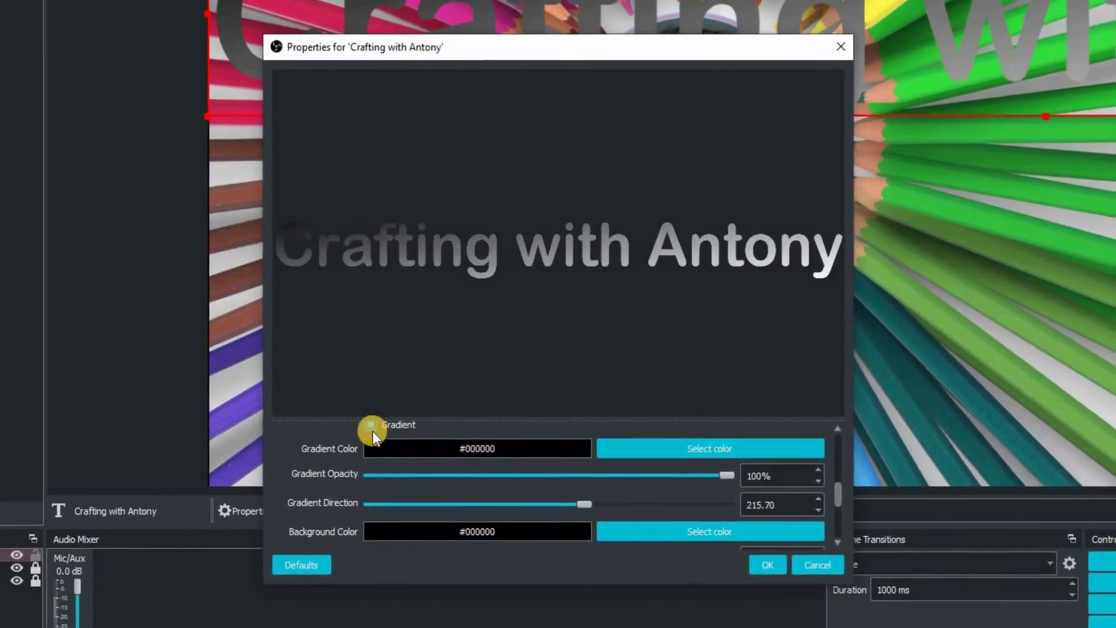
- Turn off the title's gradient and set its alignment to Center
{"action": "left_click", "coordinate": [371, 425]}
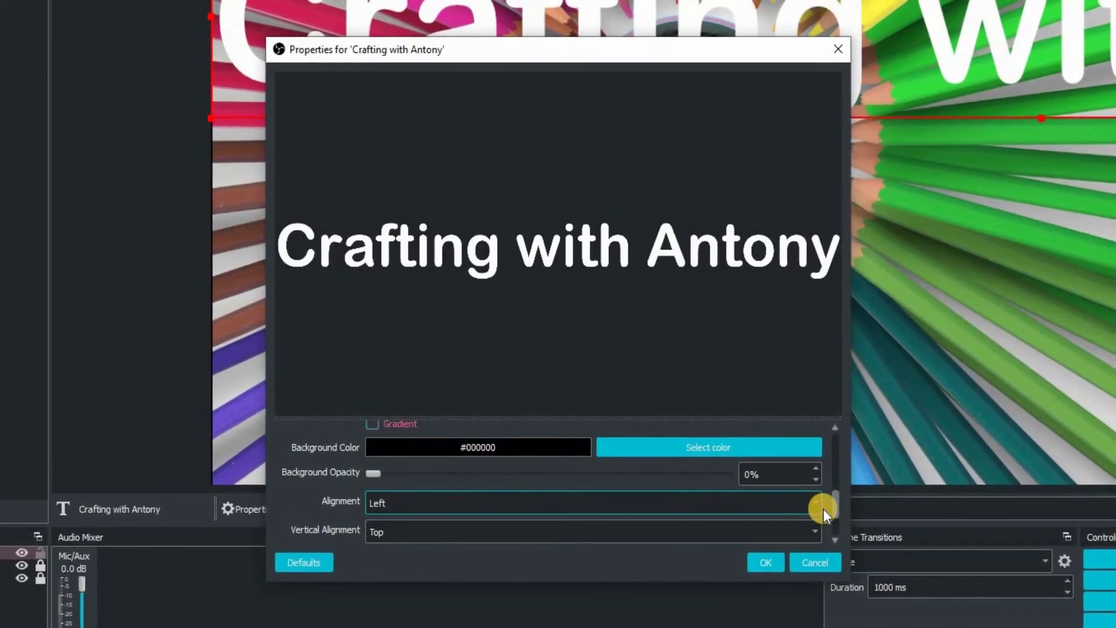
{"action": "scroll", "coordinate": [835, 511], "scroll_direction": "down", "scroll_amount": 2}
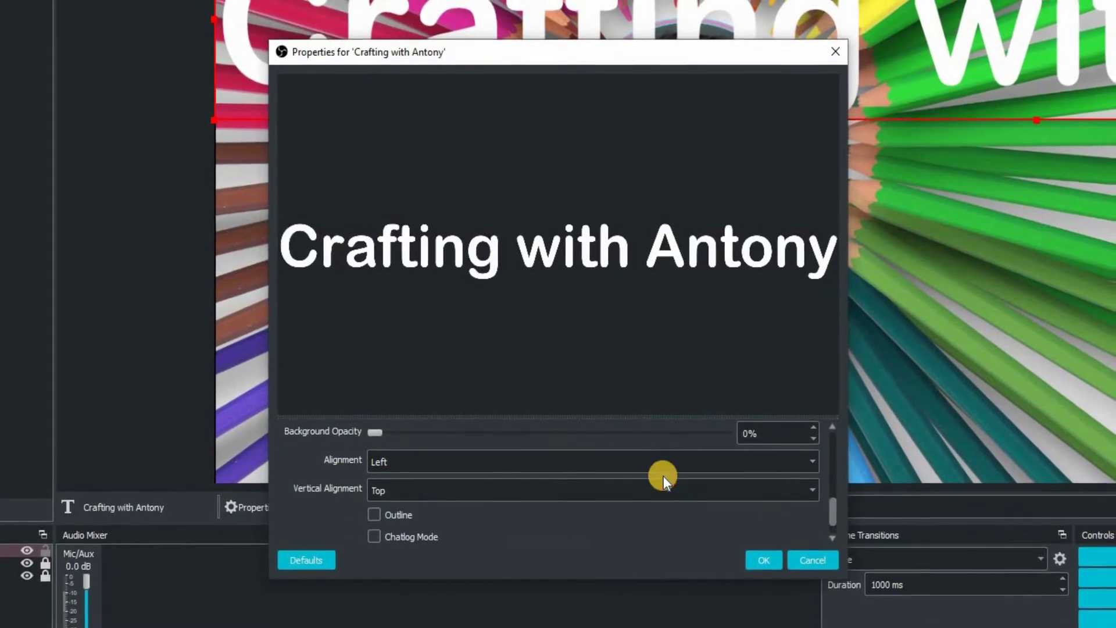
{"action": "left_click", "coordinate": [665, 461]}
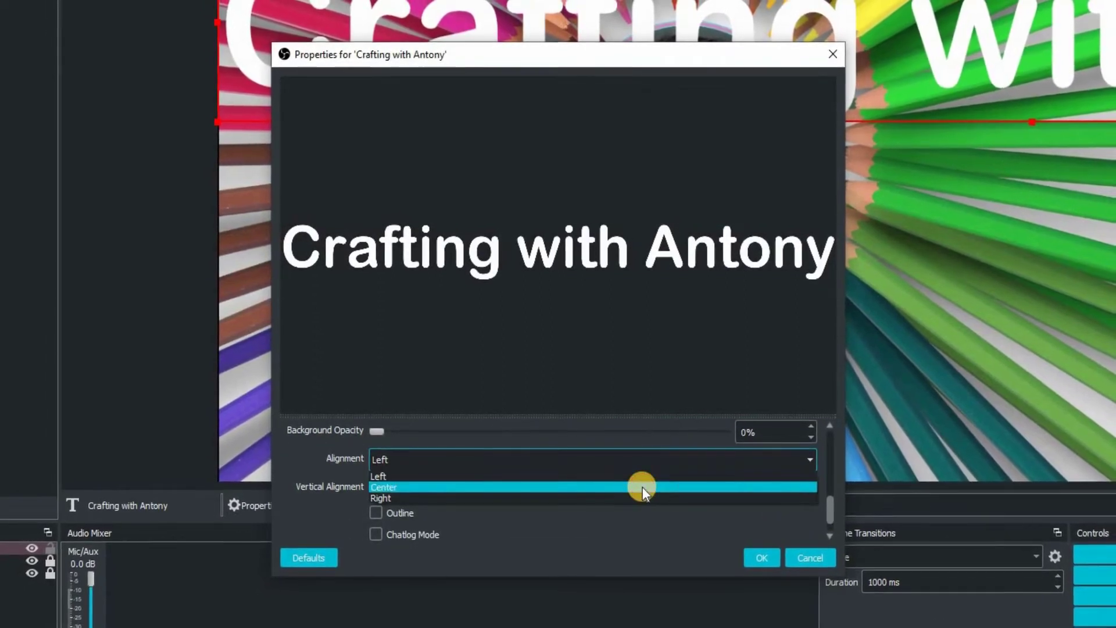
{"action": "left_click", "coordinate": [682, 487]}
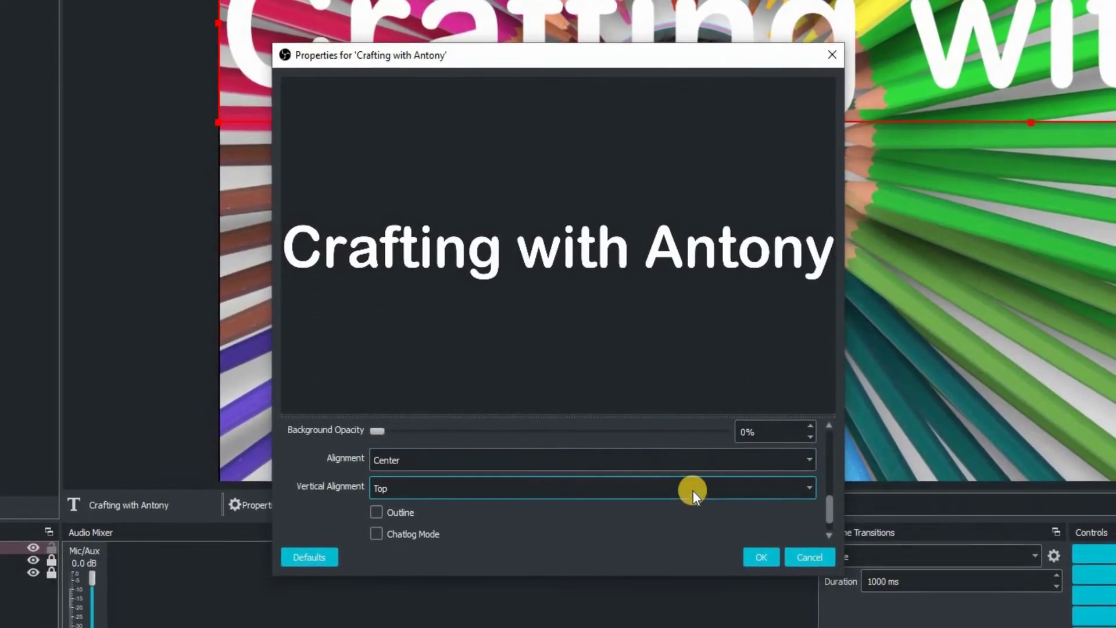
{"action": "left_click", "coordinate": [826, 518]}
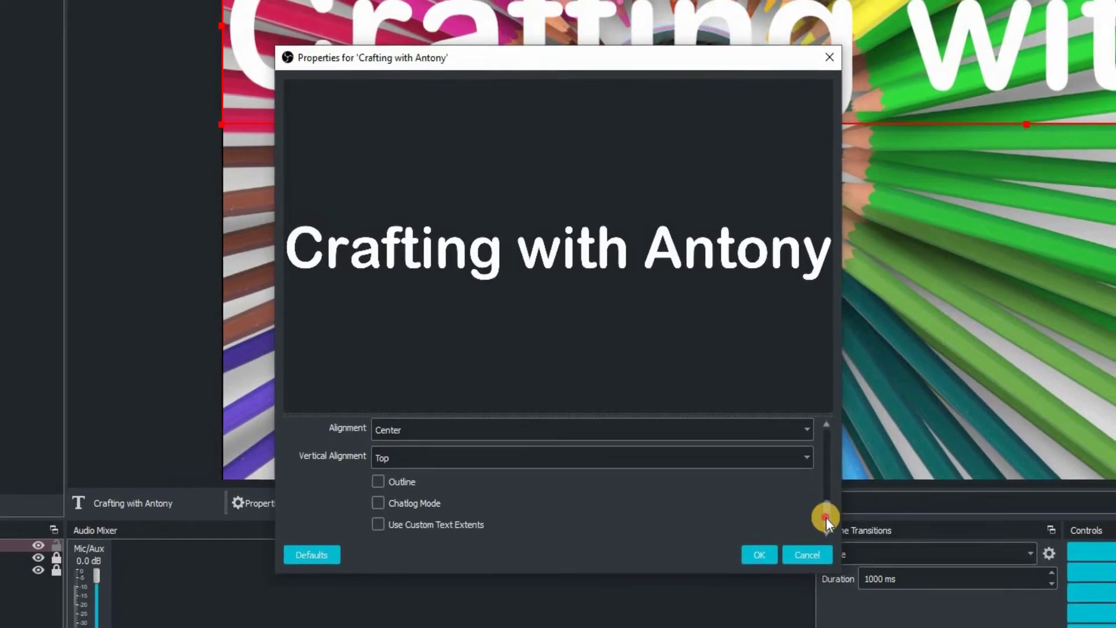
- Enable the title text outline and set its colour to black
{"action": "left_click", "coordinate": [379, 479]}
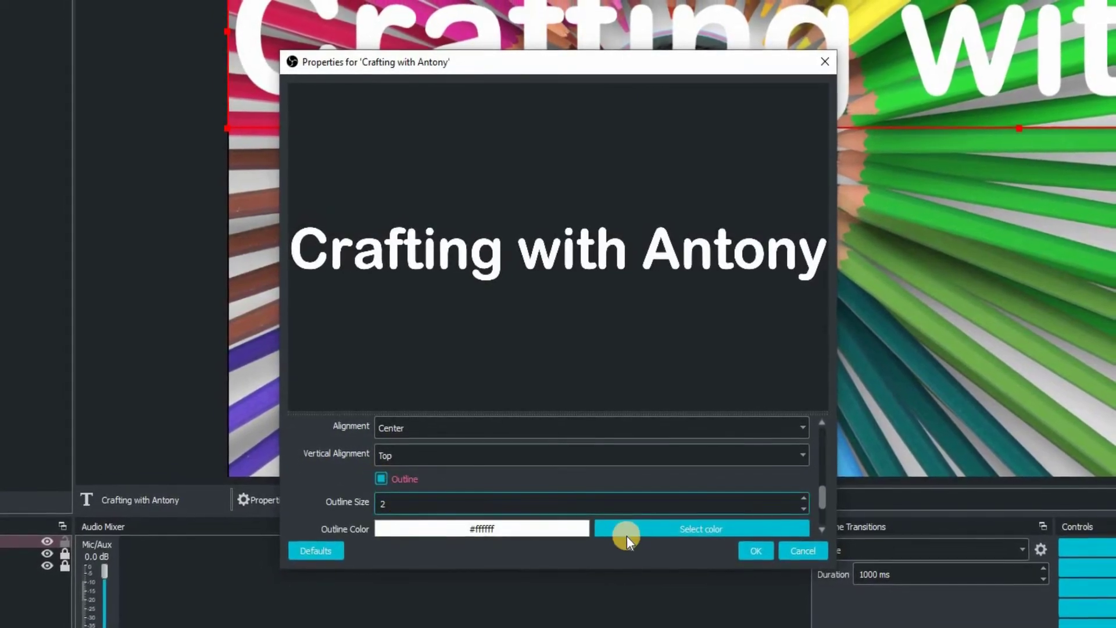
{"action": "left_click", "coordinate": [668, 528]}
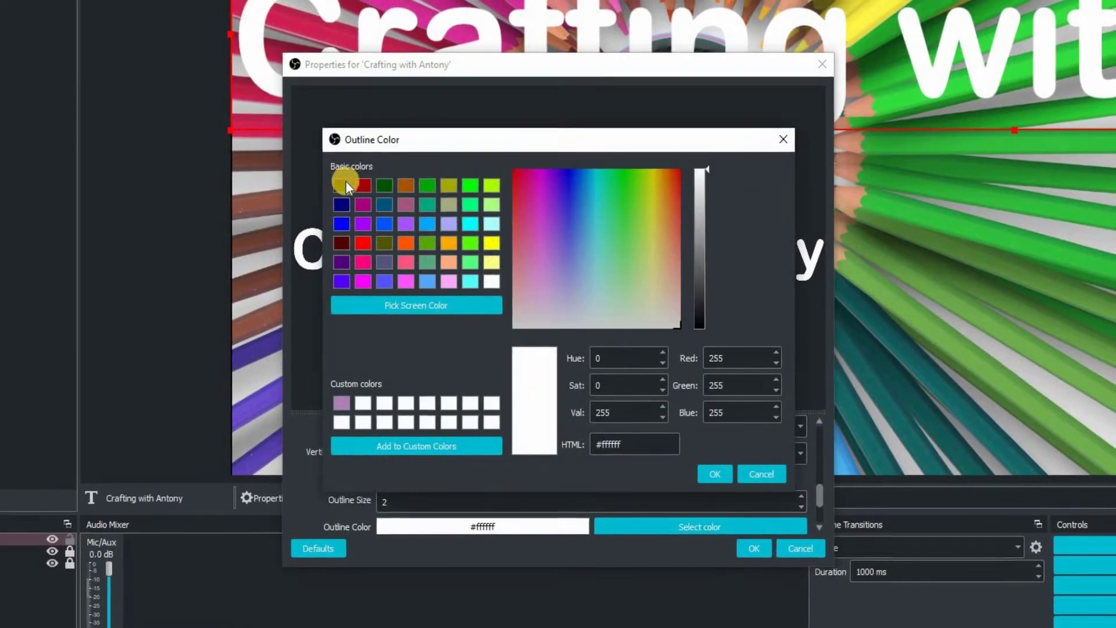
{"action": "left_click", "coordinate": [341, 185]}
{"action": "left_click", "coordinate": [714, 474]}
- Raise the outline size to 12 and keep the outline opacity at 100%
{"action": "left_click", "coordinate": [795, 493]}
{"action": "left_click", "coordinate": [794, 491]}
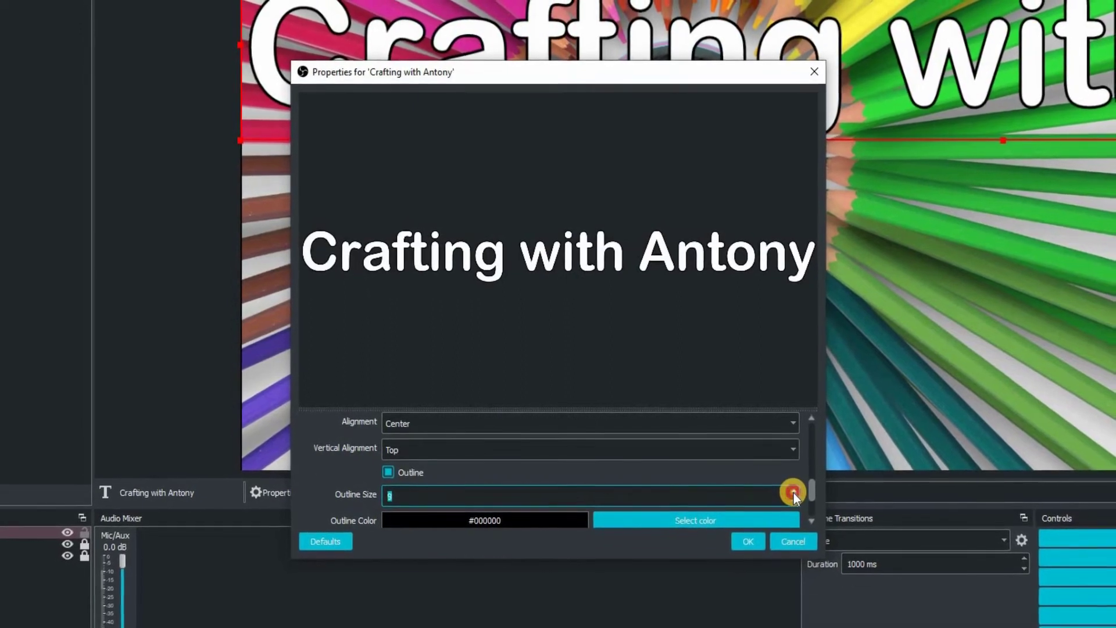
{"action": "left_click", "coordinate": [794, 492]}
{"action": "left_click", "coordinate": [793, 492]}
{"action": "left_click", "coordinate": [792, 491]}
{"action": "left_click", "coordinate": [792, 491]}
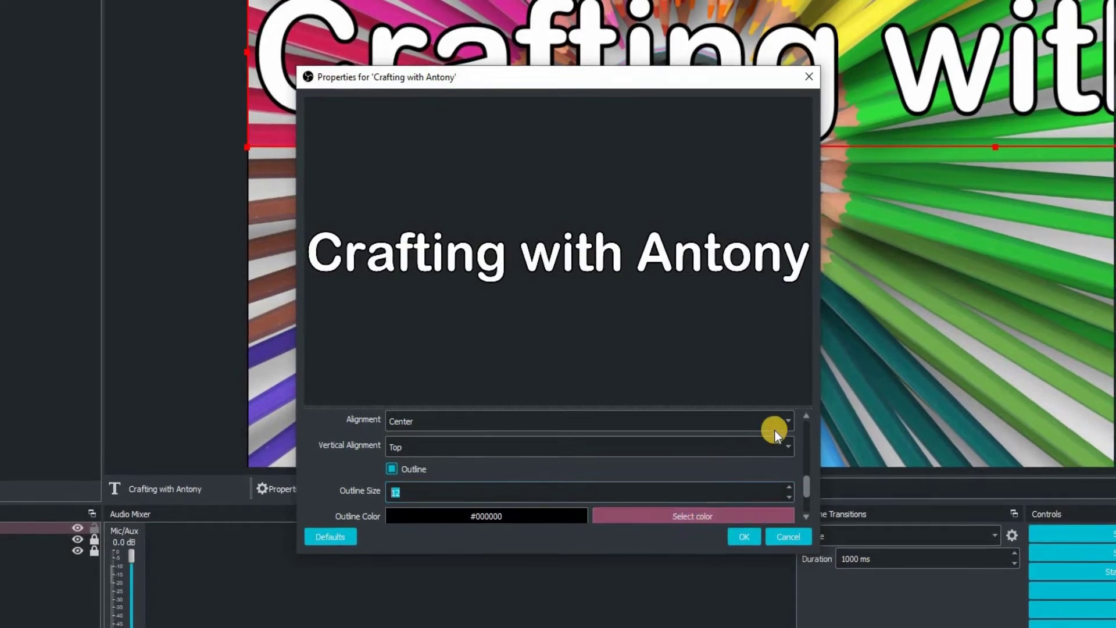
{"action": "left_click", "coordinate": [807, 491]}
{"action": "scroll", "coordinate": [803, 494], "scroll_direction": "down", "scroll_amount": 1}
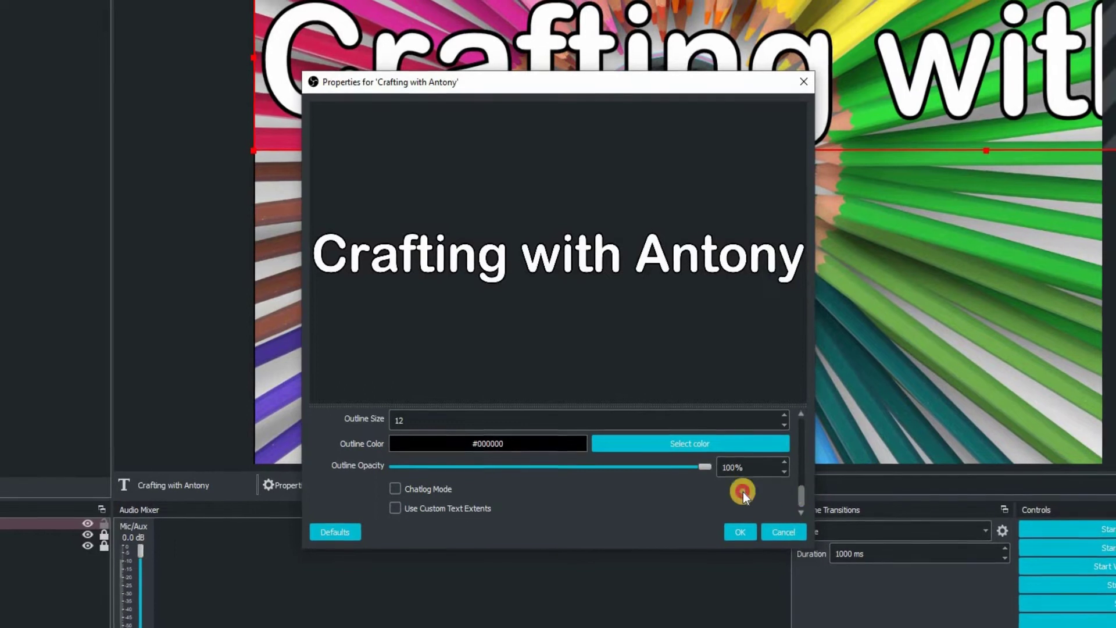
{"action": "mouse_move", "coordinate": [701, 479]}
{"action": "left_mouse_down"}
{"action": "mouse_move", "coordinate": [567, 473]}
{"action": "mouse_move", "coordinate": [690, 472]}
{"action": "left_mouse_up"}
{"action": "left_click", "coordinate": [528, 475]}
{"action": "left_click", "coordinate": [724, 475]}
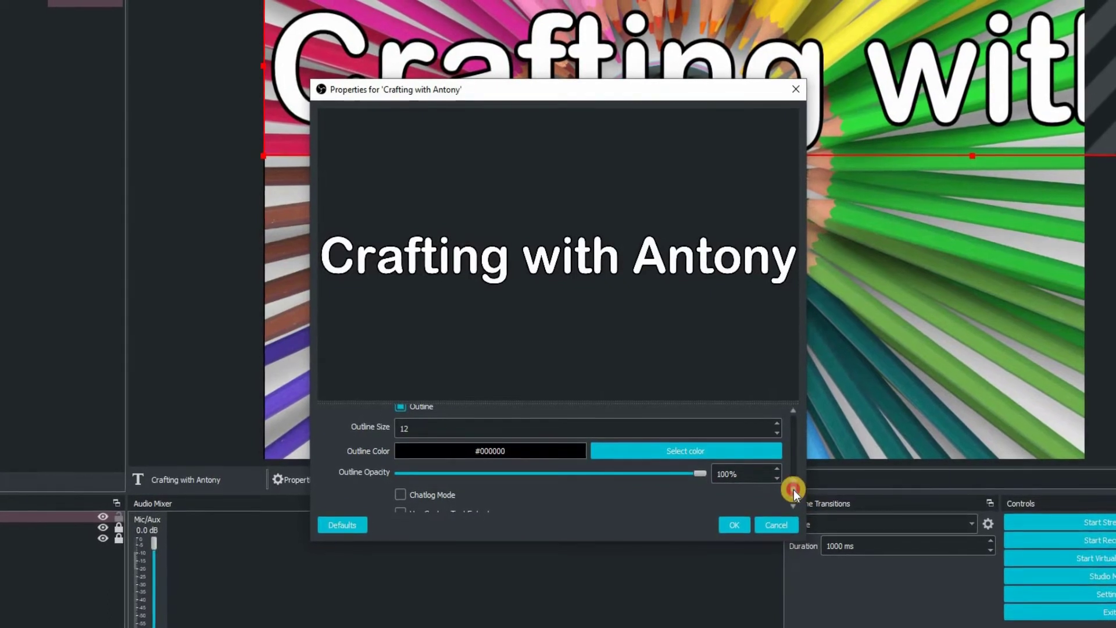
{"action": "left_click_drag", "start_coordinate": [792, 485], "coordinate": [783, 468]}
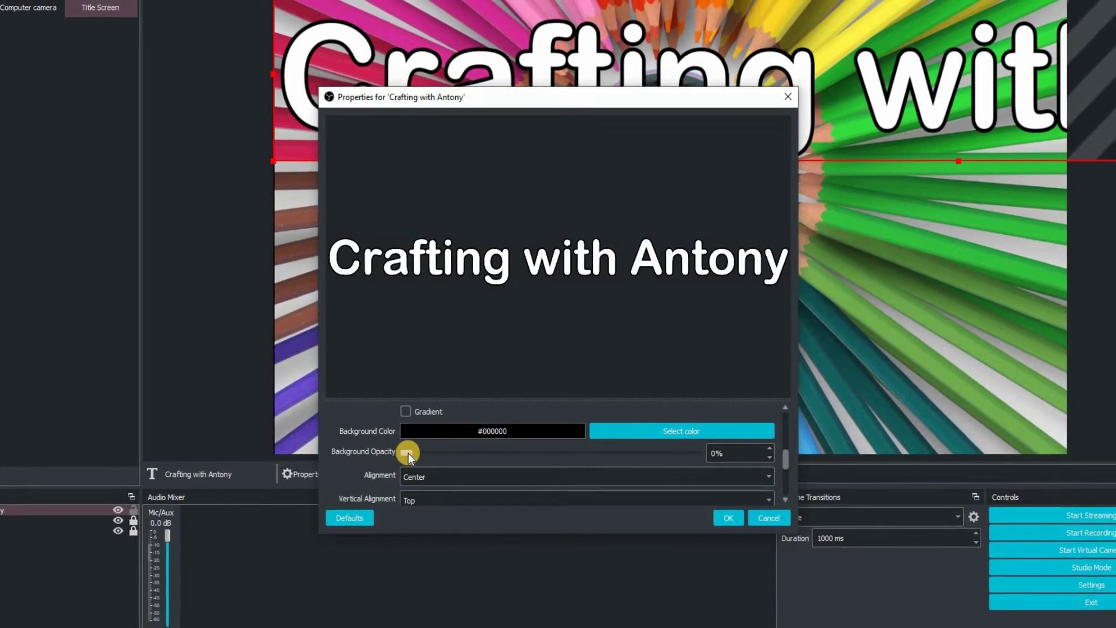
- Set the text background colour to #ff00ff at 25% opacity and apply the properties
{"action": "left_click", "coordinate": [629, 429]}
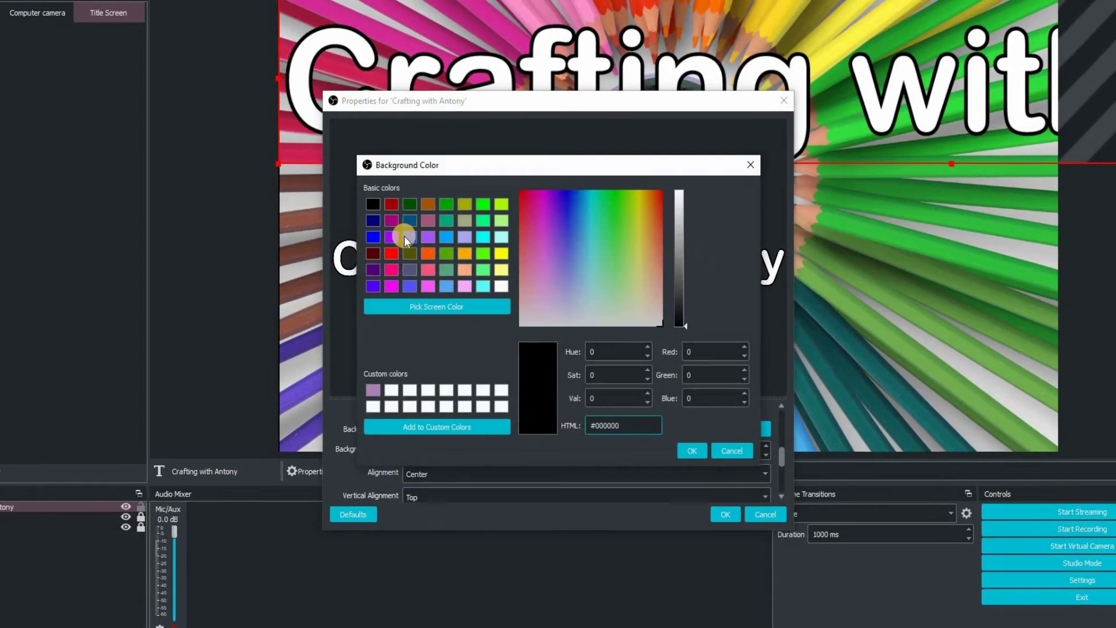
{"action": "left_click", "coordinate": [392, 286]}
{"action": "left_click", "coordinate": [690, 450]}
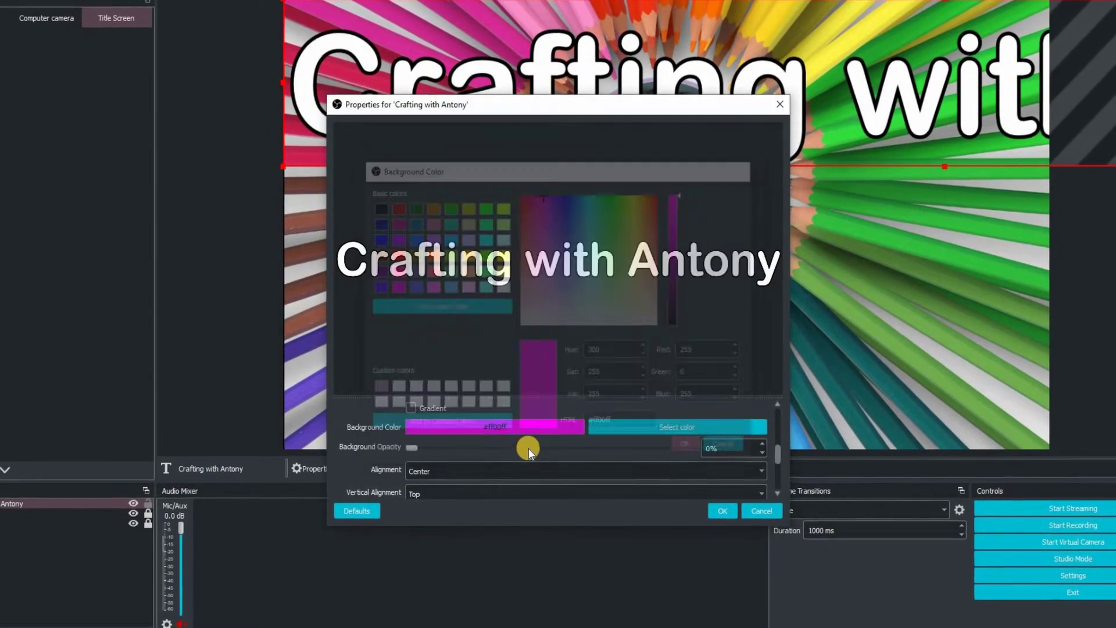
{"action": "mouse_move", "coordinate": [414, 446]}
{"action": "left_mouse_down"}
{"action": "mouse_move", "coordinate": [656, 457]}
{"action": "mouse_move", "coordinate": [461, 441]}
{"action": "mouse_move", "coordinate": [606, 441]}
{"action": "mouse_move", "coordinate": [419, 441]}
{"action": "left_mouse_up"}
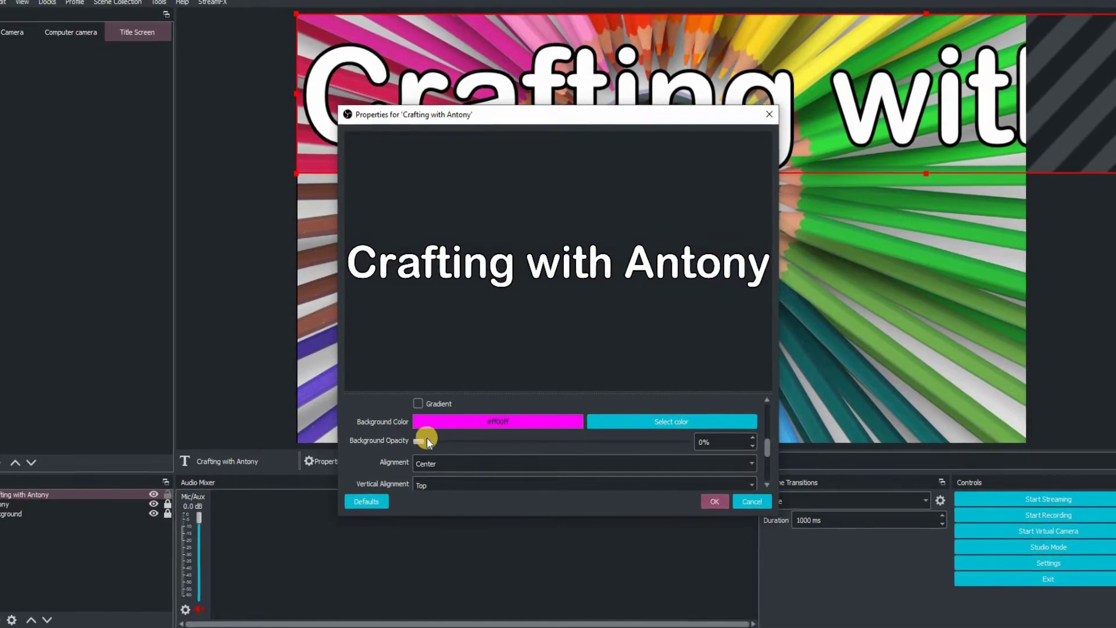
{"action": "left_click_drag", "start_coordinate": [419, 442], "coordinate": [485, 442]}
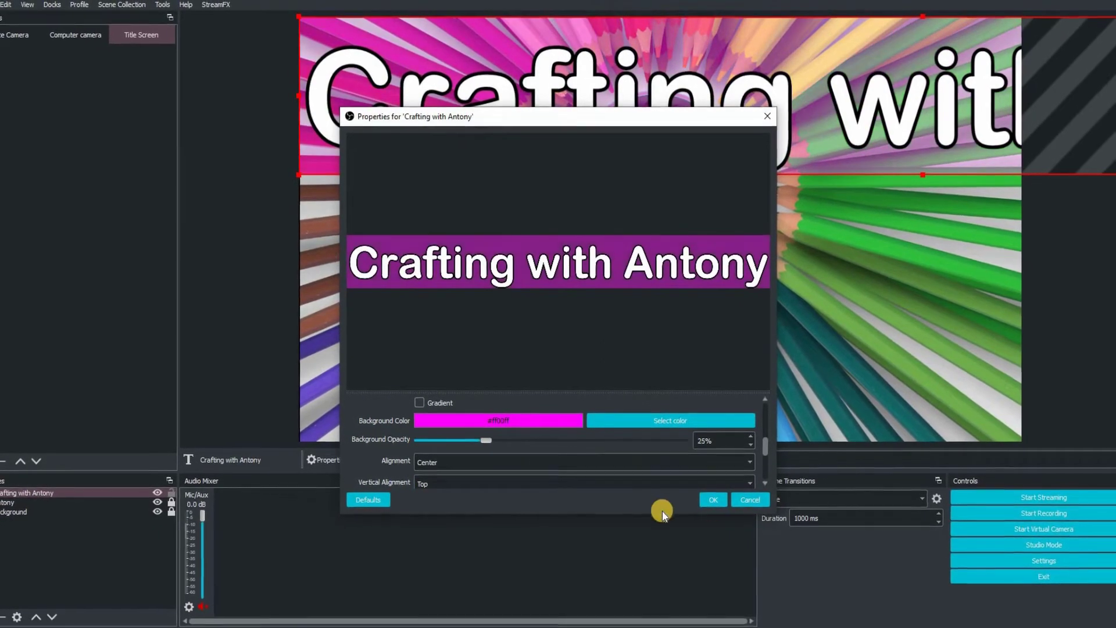
{"action": "left_click", "coordinate": [713, 500]}
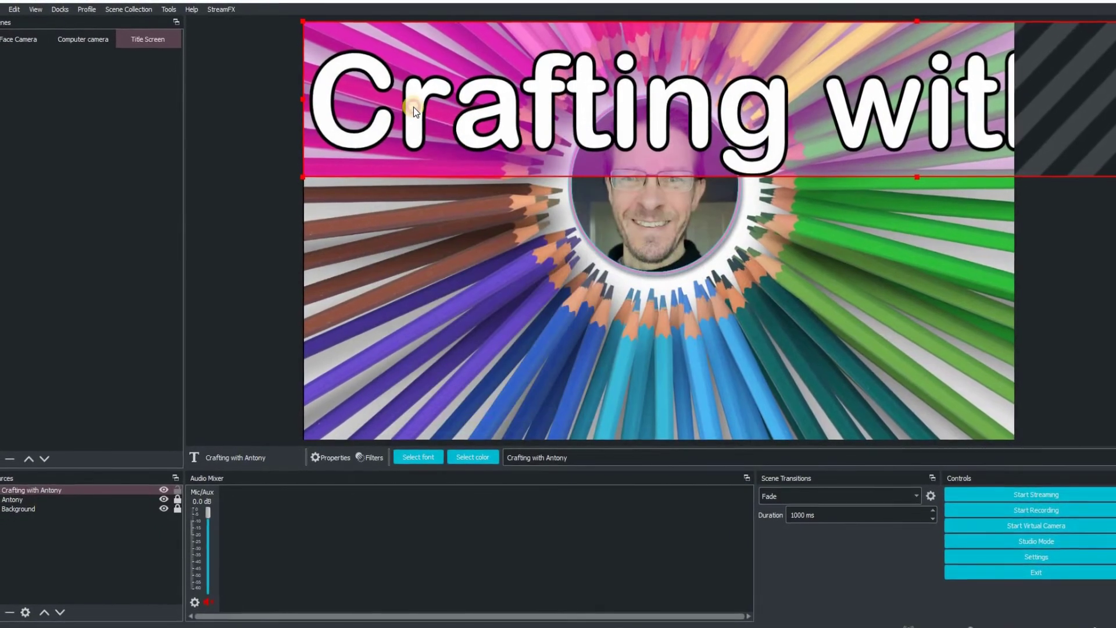
- Drag the title to the canvas middle and set its background opacity to 0%
{"action": "left_click_drag", "start_coordinate": [414, 112], "coordinate": [477, 262]}
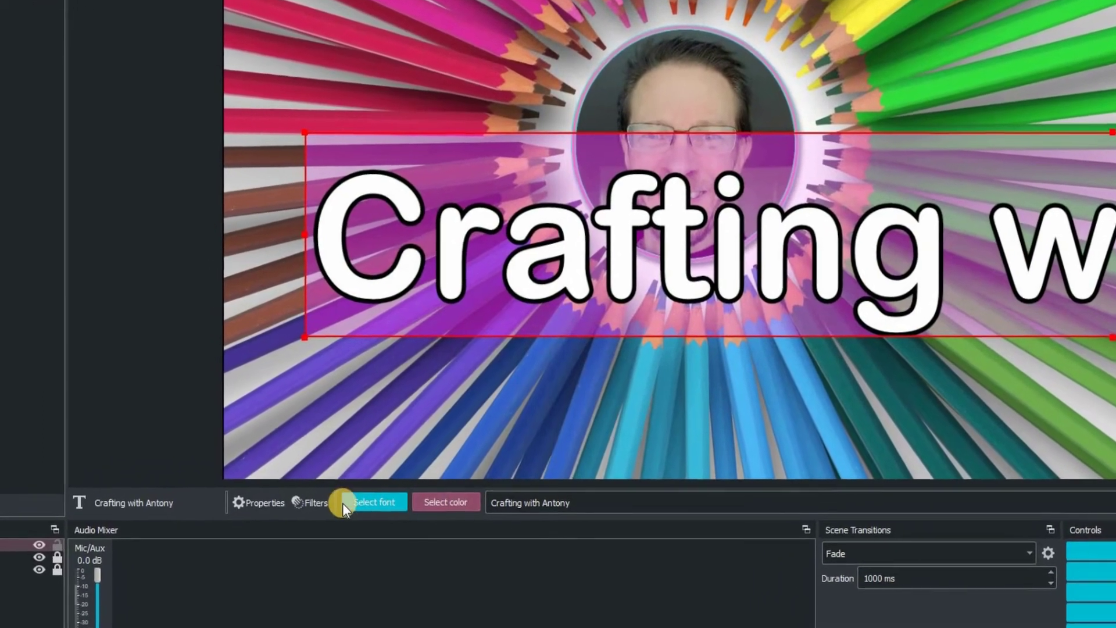
{"action": "left_click", "coordinate": [265, 498]}
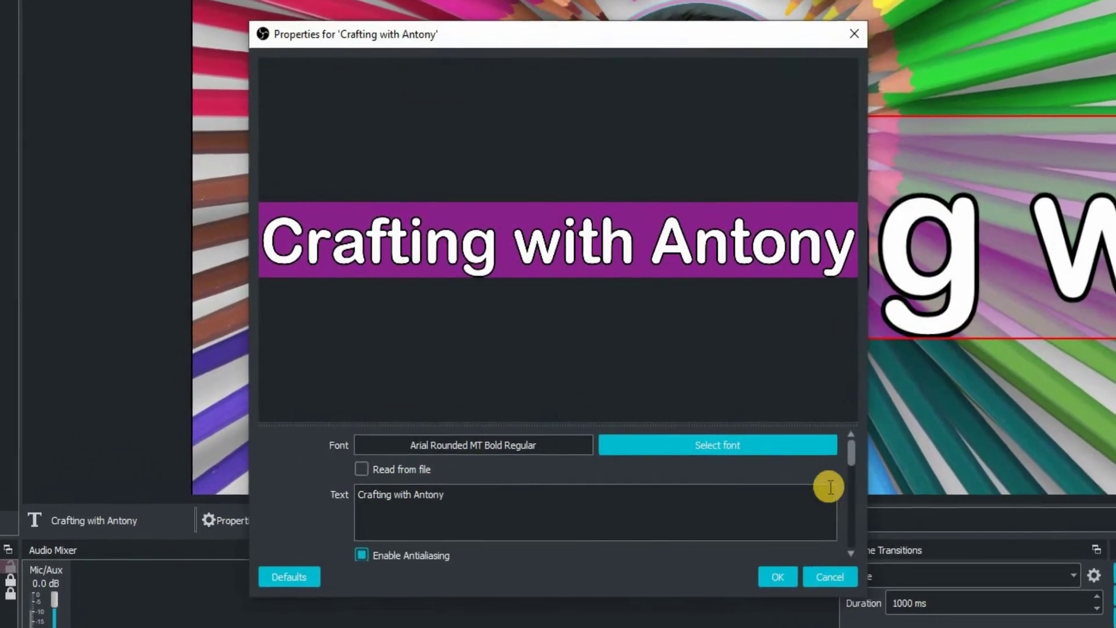
{"action": "left_click_drag", "start_coordinate": [847, 456], "coordinate": [899, 514]}
{"action": "left_click_drag", "start_coordinate": [437, 594], "coordinate": [265, 590]}
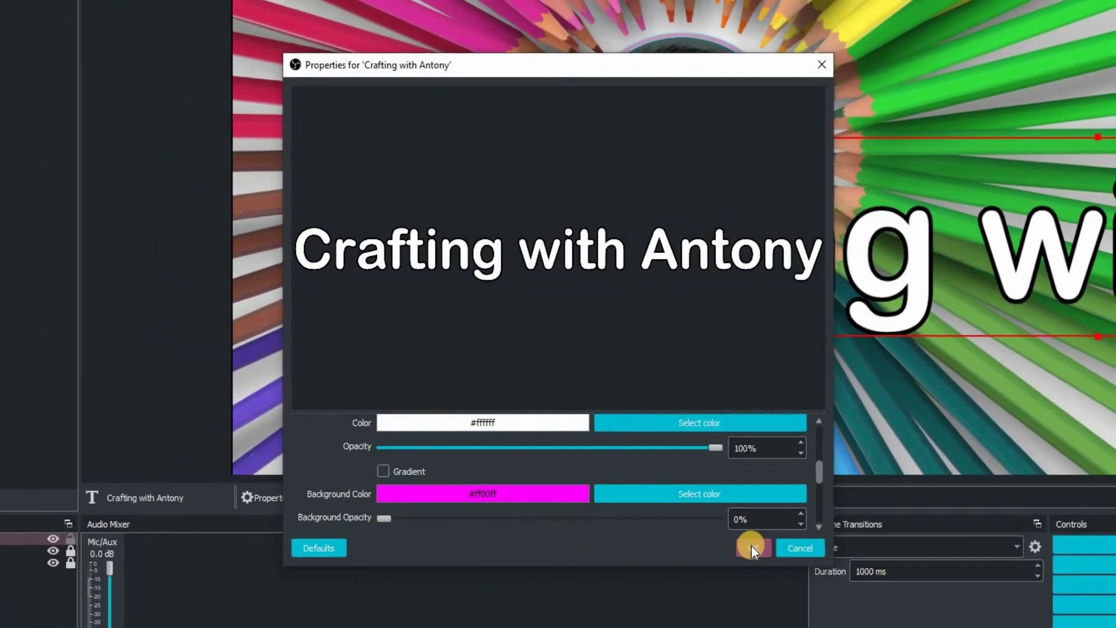
{"action": "left_click", "coordinate": [762, 565]}
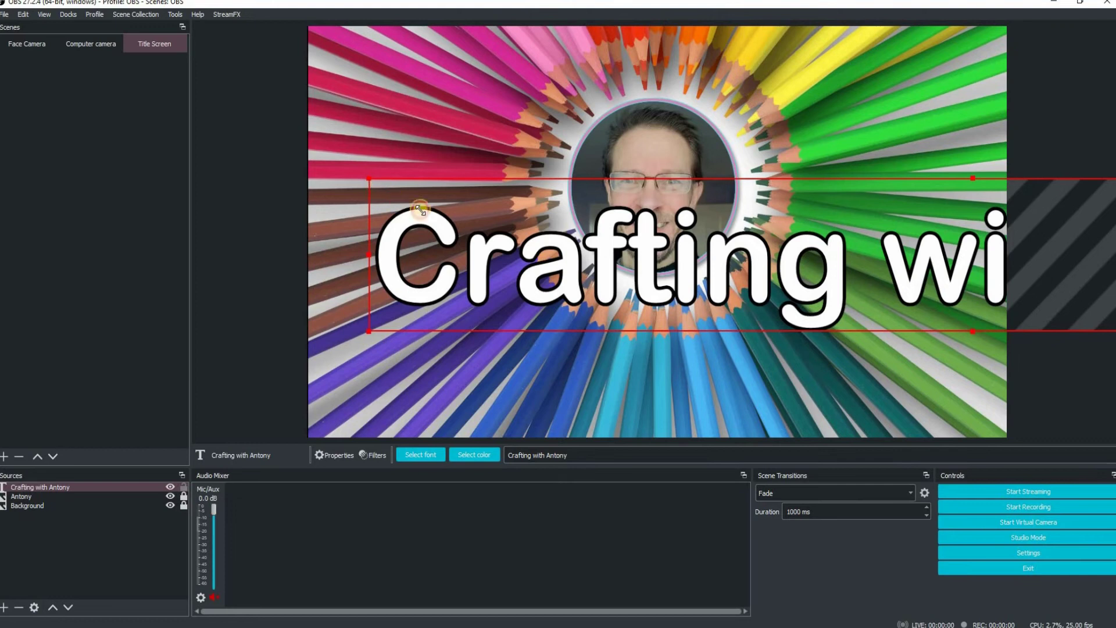
- Scale down and reposition the title so 'Crafting with Antony' fits centred beneath the portrait
{"action": "left_click_drag", "start_coordinate": [419, 209], "coordinate": [815, 273]}
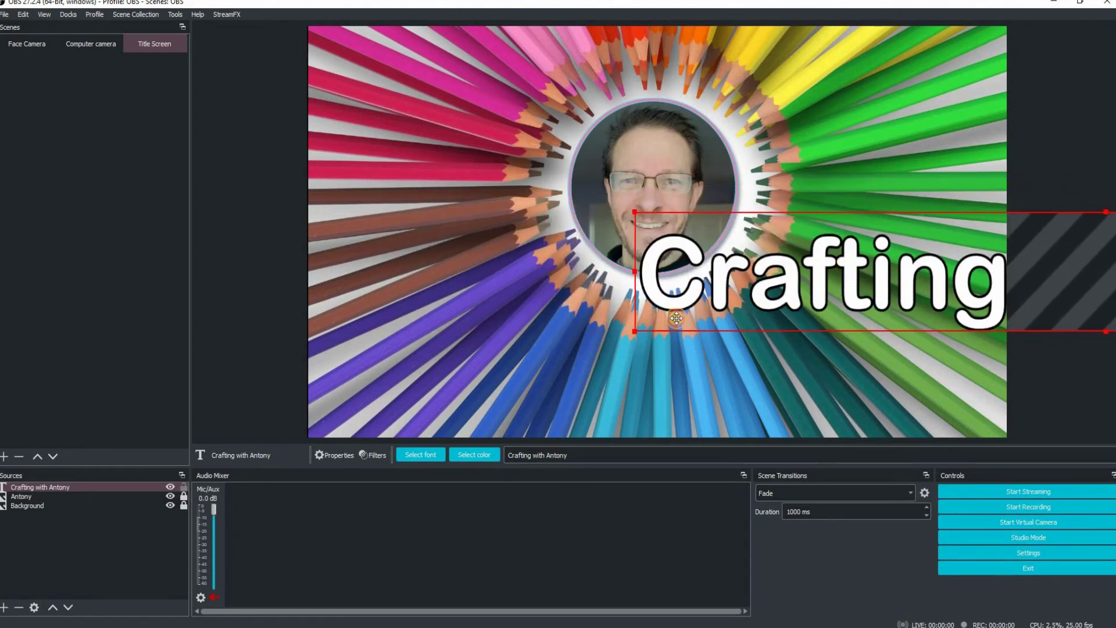
{"action": "left_click_drag", "start_coordinate": [652, 321], "coordinate": [424, 265]}
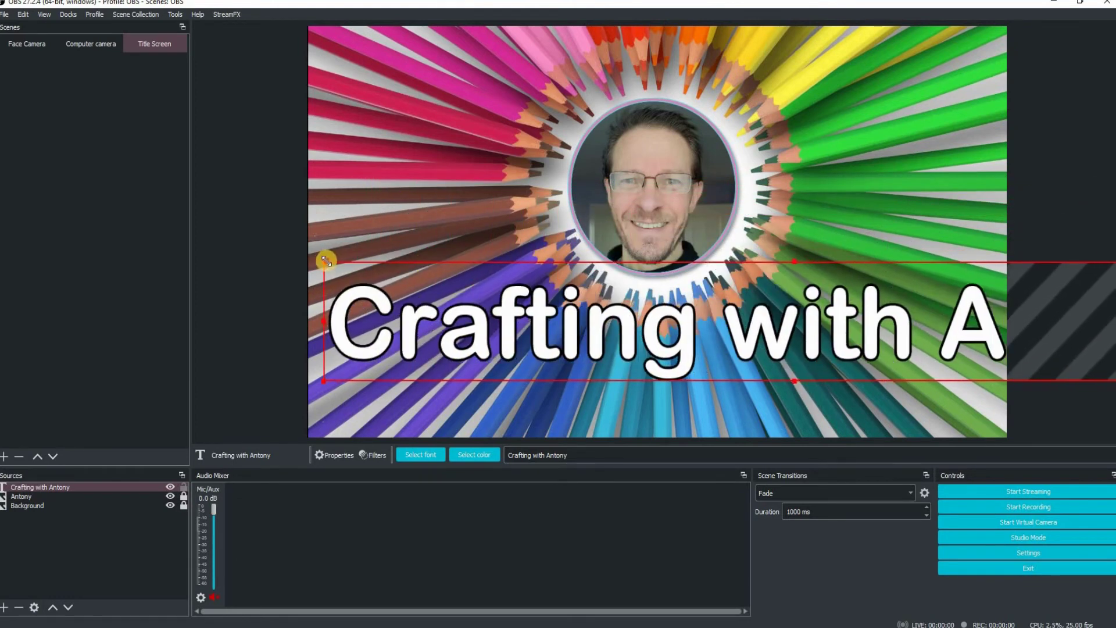
{"action": "left_click_drag", "start_coordinate": [333, 263], "coordinate": [508, 284]}
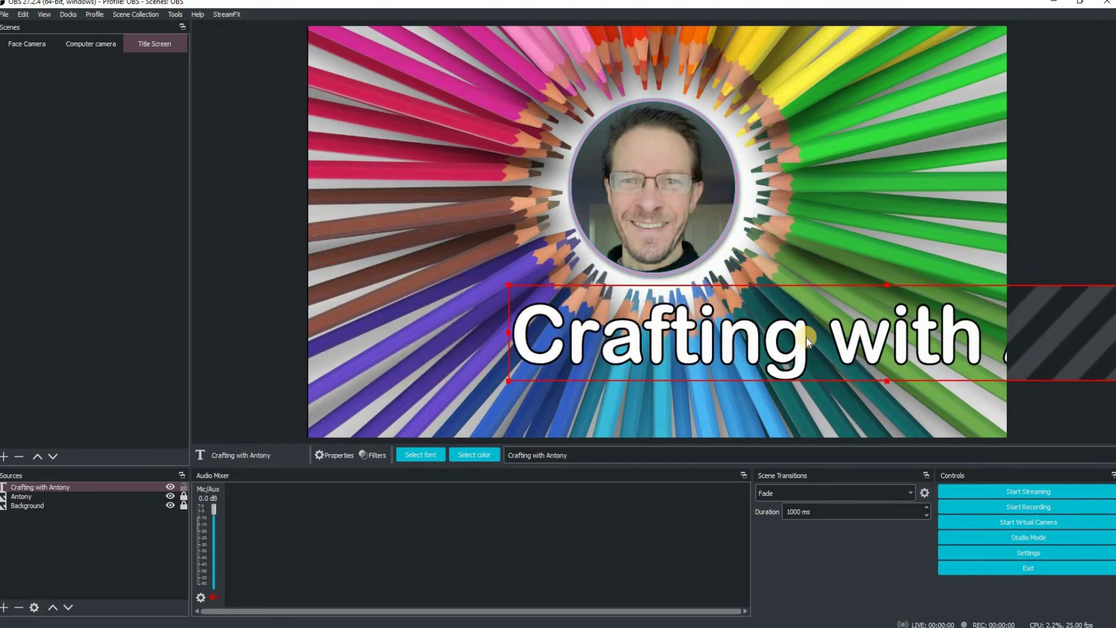
{"action": "left_click_drag", "start_coordinate": [652, 335], "coordinate": [430, 335]}
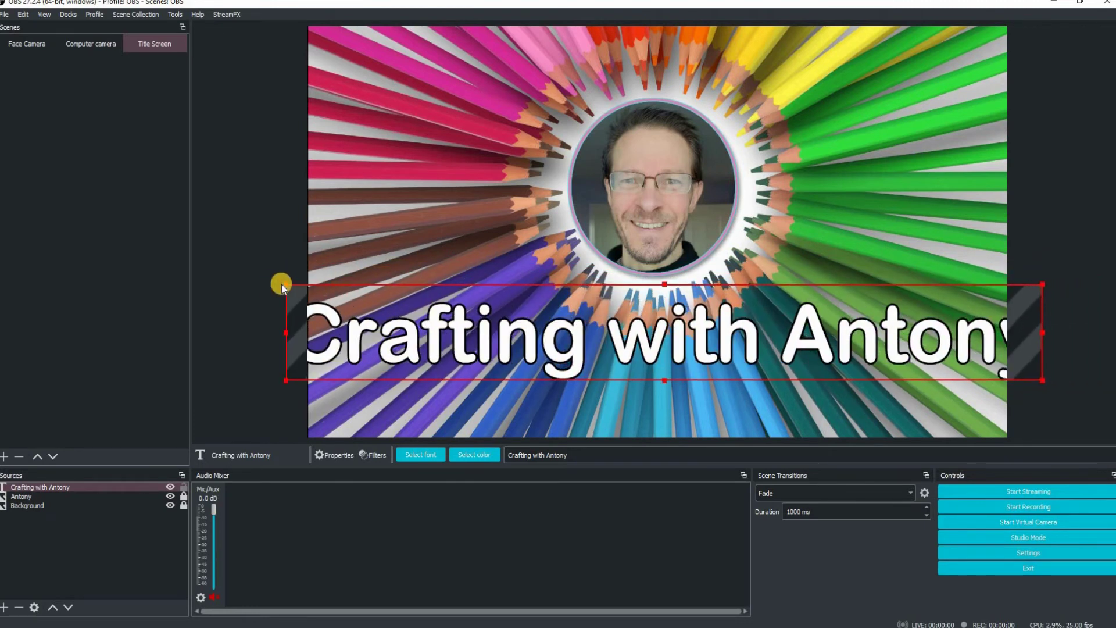
{"action": "left_click_drag", "start_coordinate": [287, 286], "coordinate": [386, 297]}
{"action": "left_click_drag", "start_coordinate": [730, 350], "coordinate": [674, 351]}
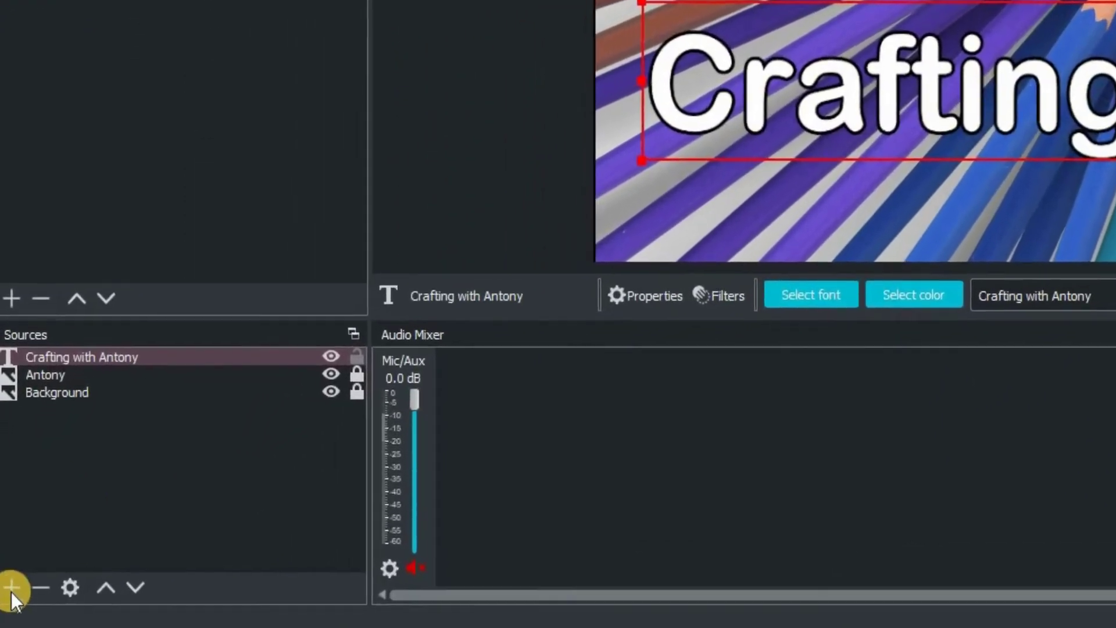
- Add a Color Source named 'White bar' set to pure white (#ffffff)
{"action": "left_click", "coordinate": [11, 593]}
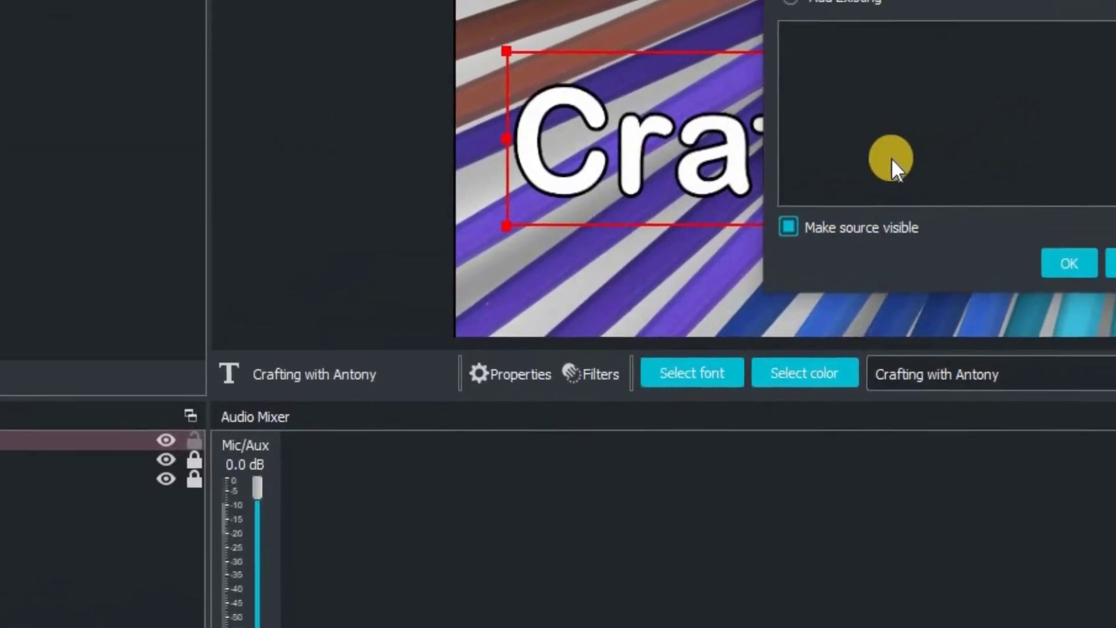
{"action": "type", "text": "White bar"}
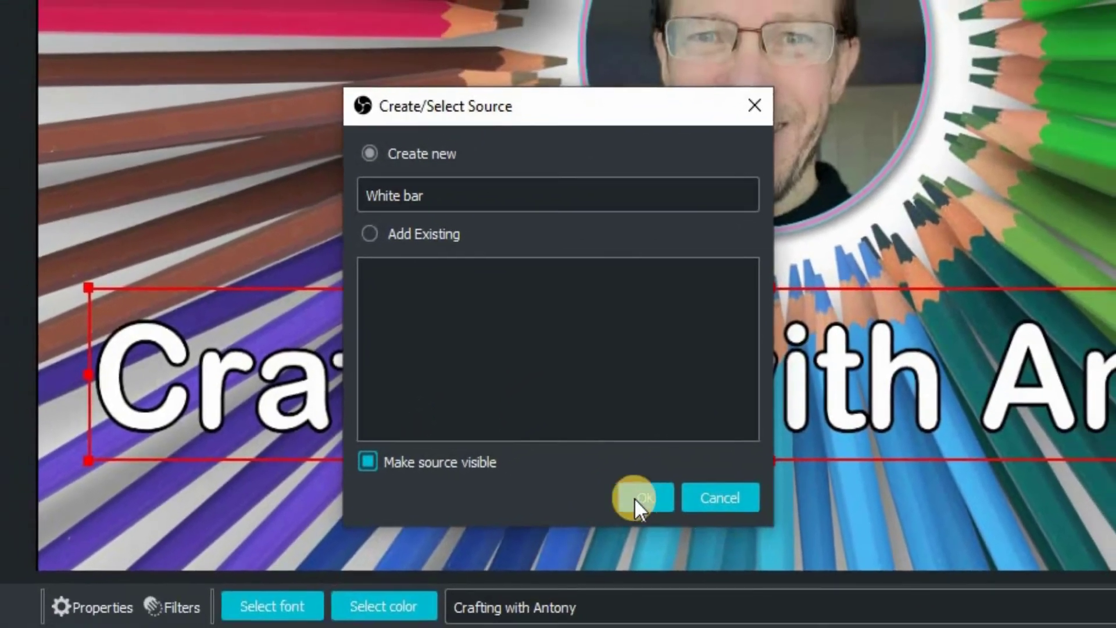
{"action": "left_click", "coordinate": [658, 522]}
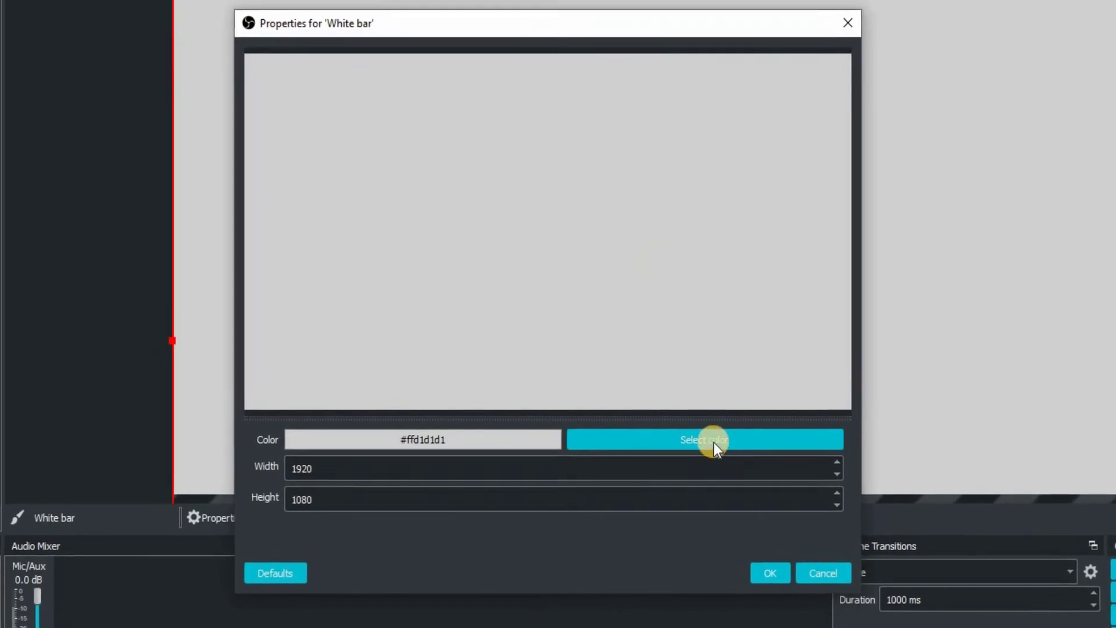
{"action": "left_click", "coordinate": [714, 442]}
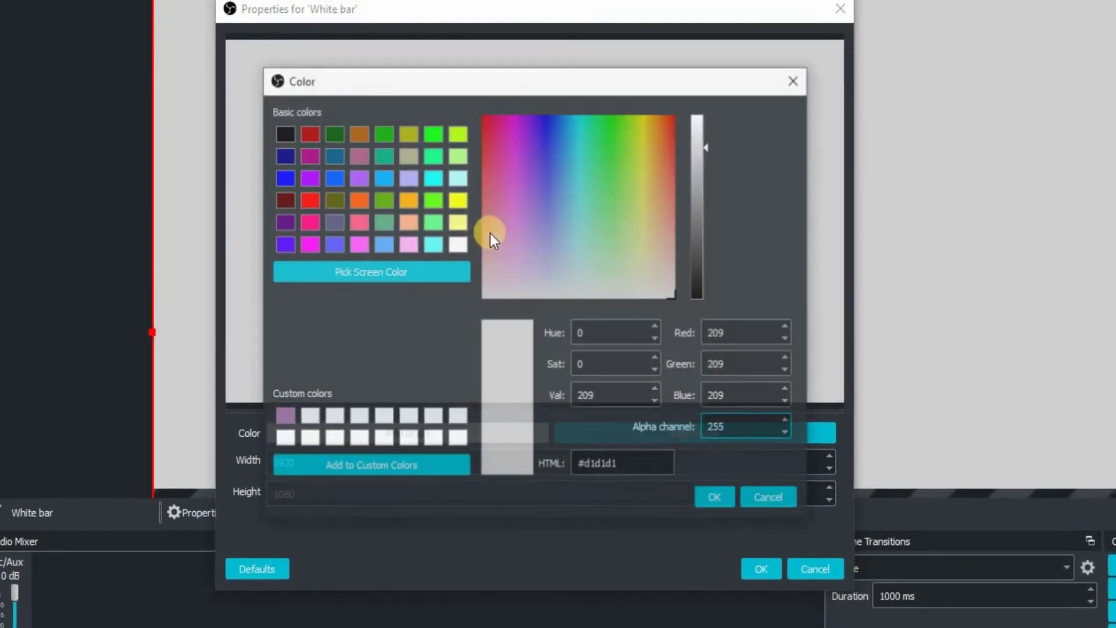
{"action": "left_click", "coordinate": [441, 236]}
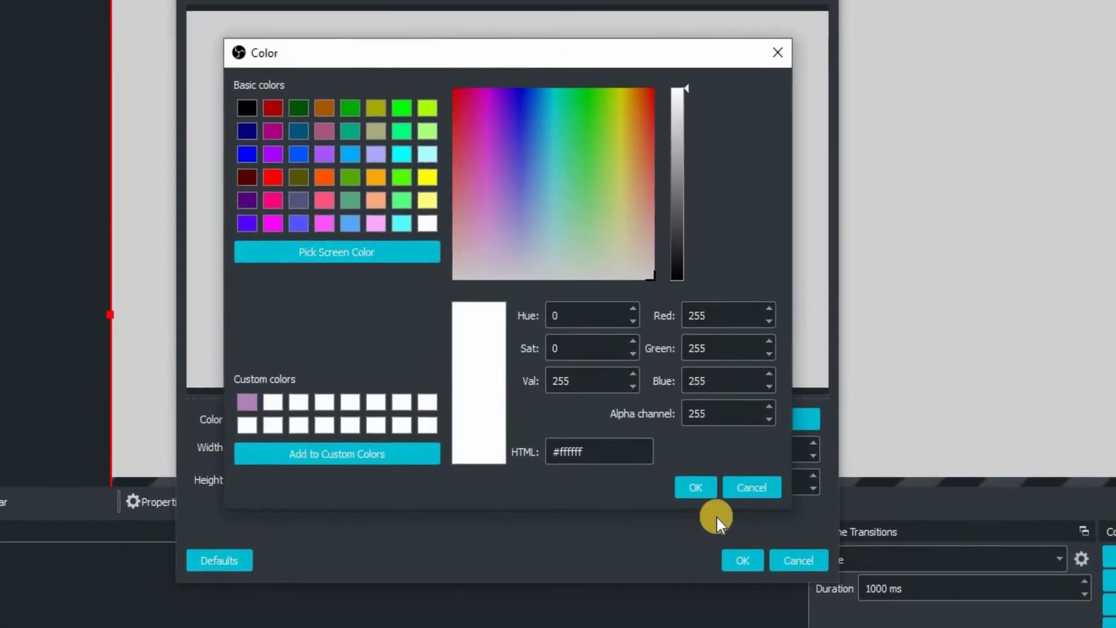
{"action": "left_click", "coordinate": [705, 492]}
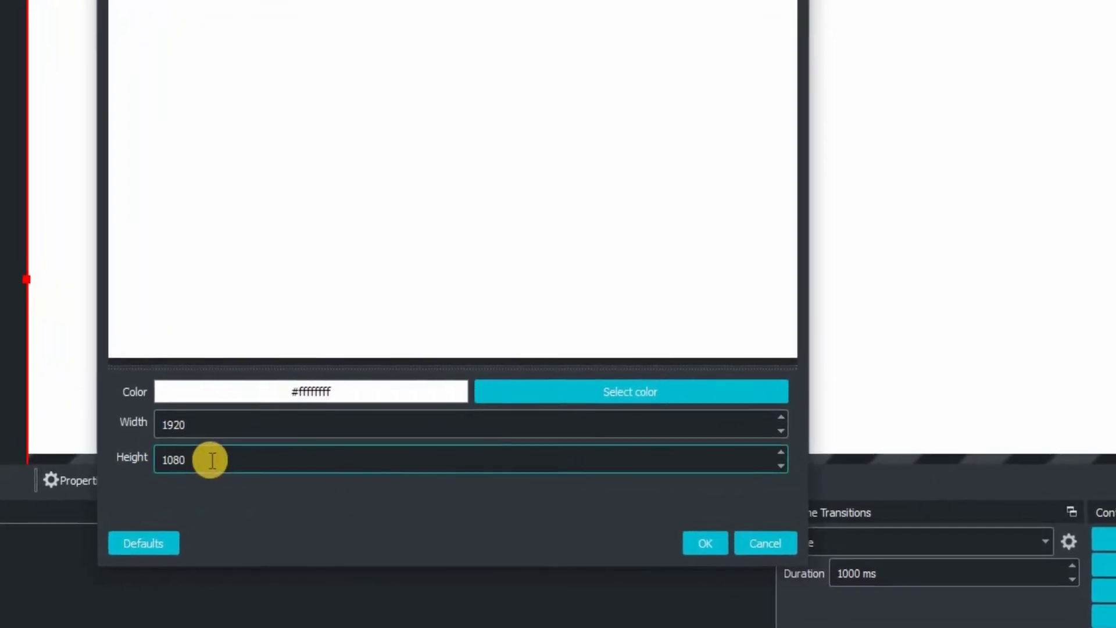
{"action": "left_click", "coordinate": [686, 539]}
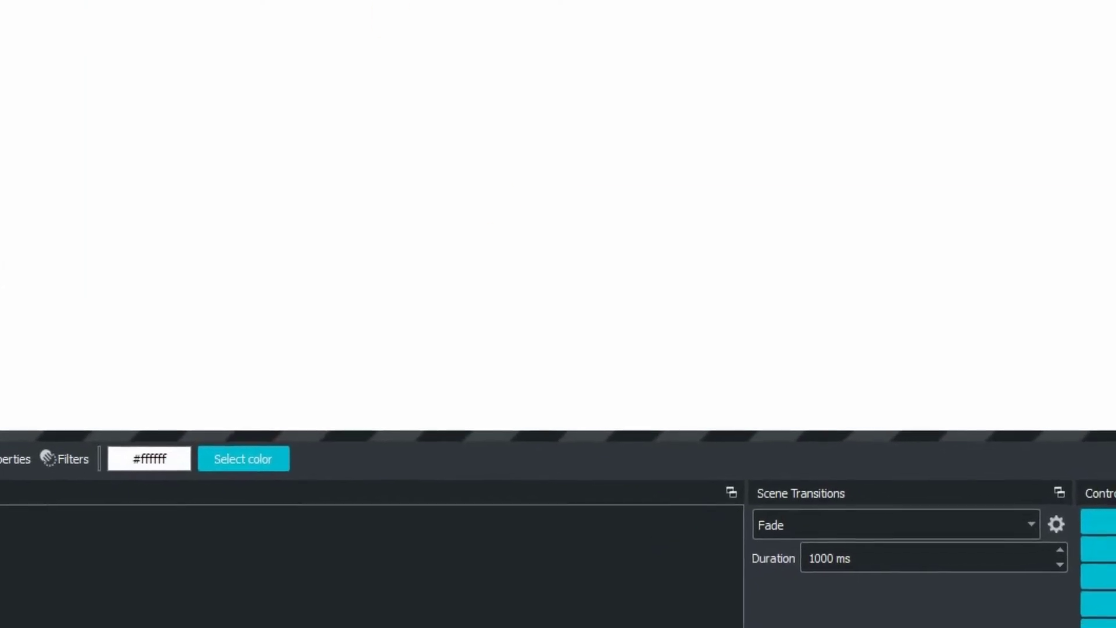
- Fit the White bar to screen, crop off its top, and move the band lower
{"action": "right_click", "coordinate": [385, 538]}
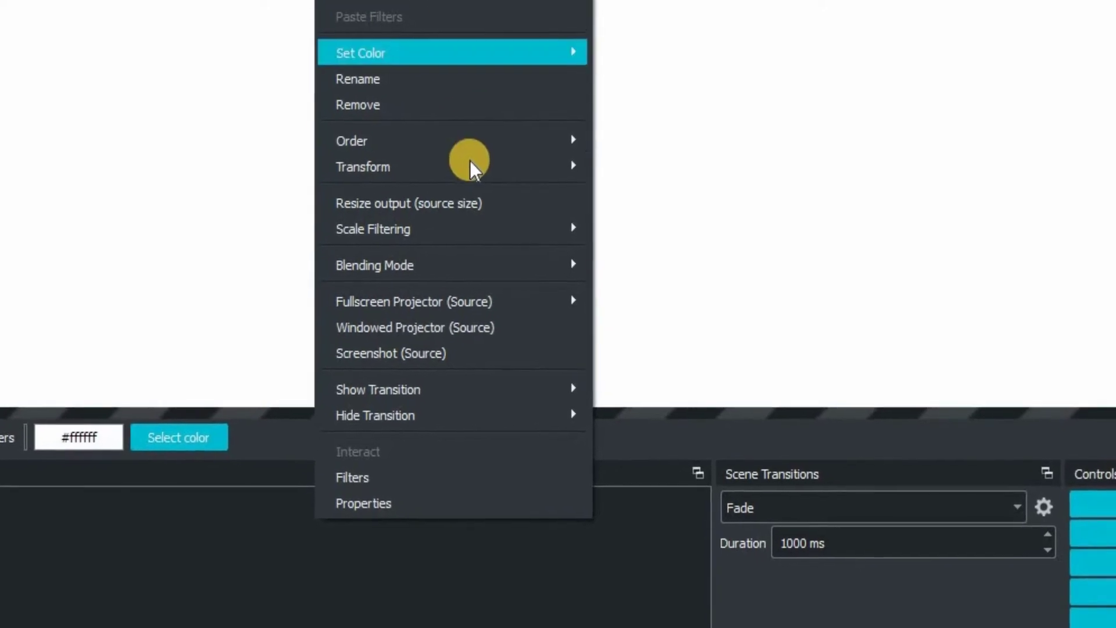
{"action": "mouse_move", "coordinate": [481, 173]}
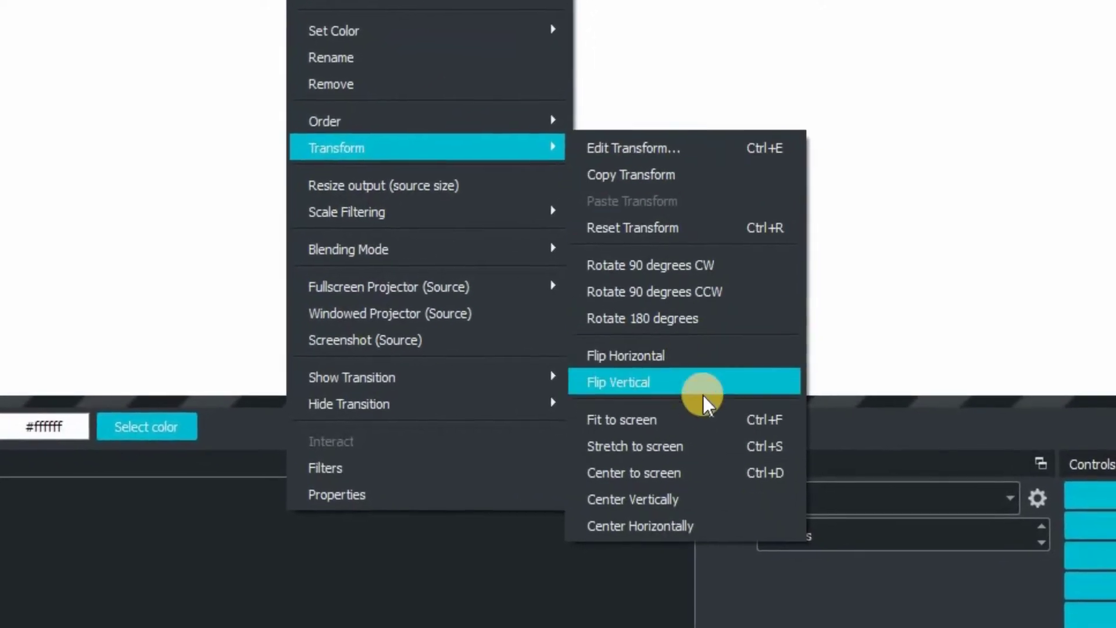
{"action": "left_click", "coordinate": [695, 413]}
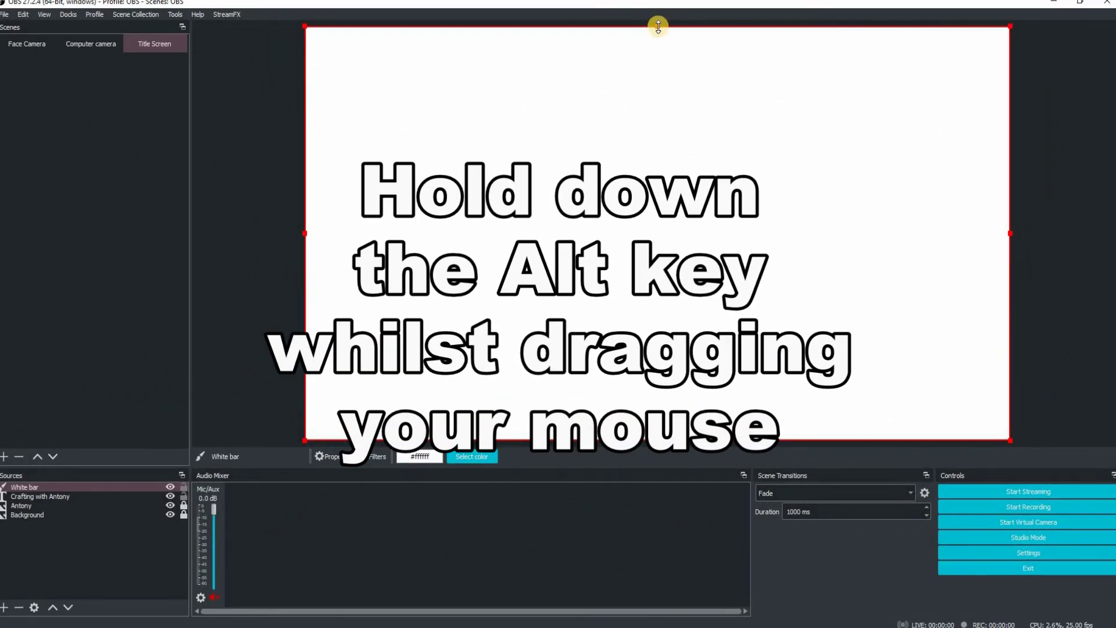
{"action": "left_click_drag", "start_coordinate": [658, 26], "coordinate": [674, 481]}
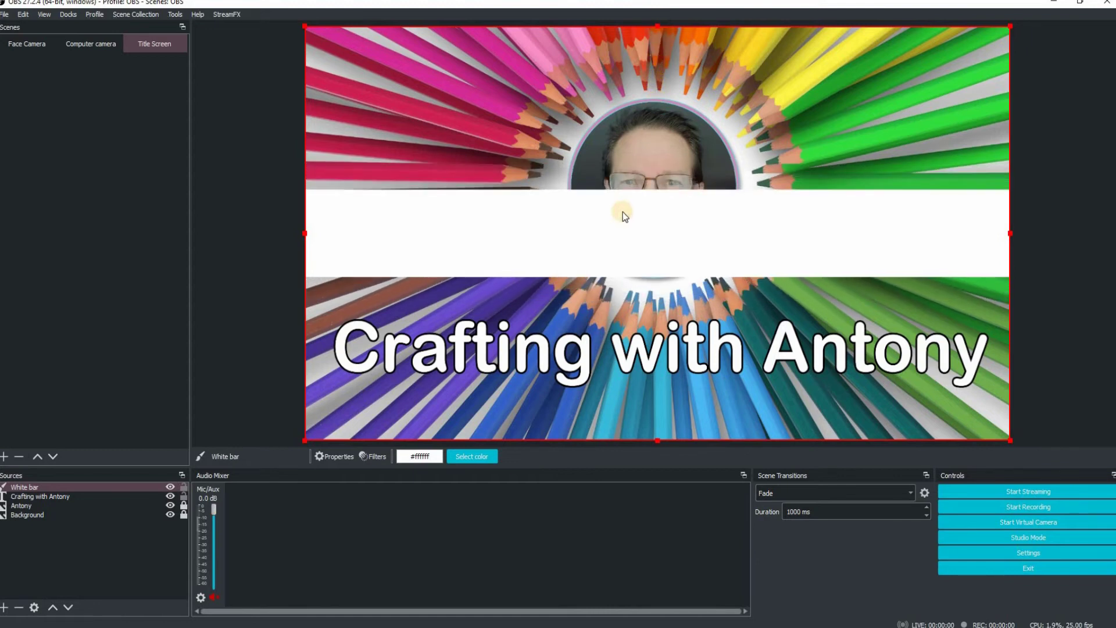
{"action": "left_click_drag", "start_coordinate": [623, 215], "coordinate": [620, 332]}
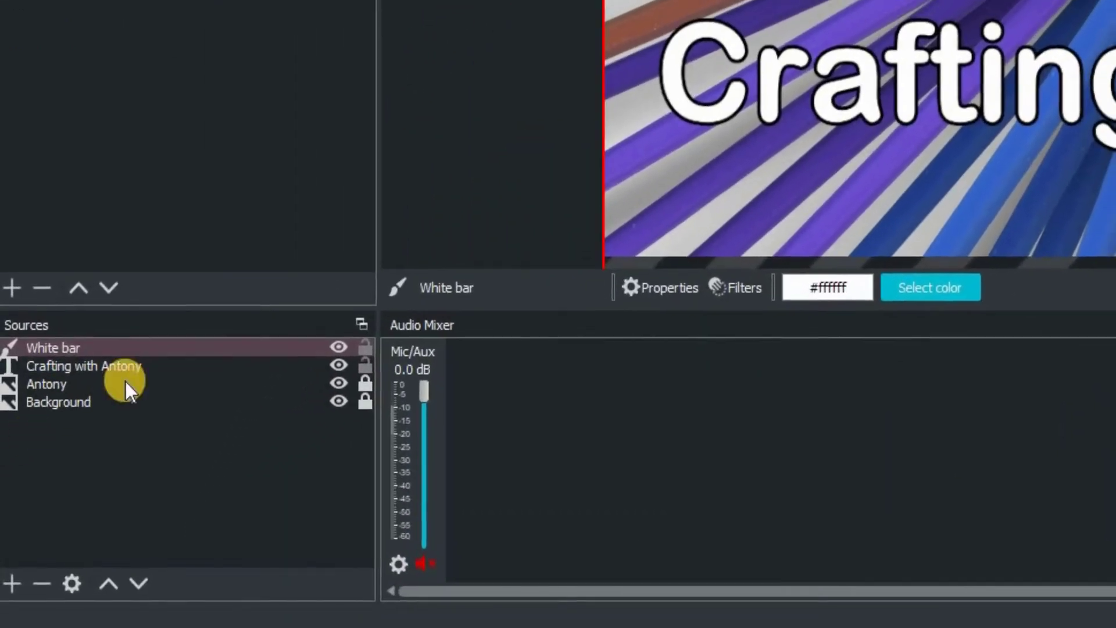
{"action": "left_click", "coordinate": [156, 365]}
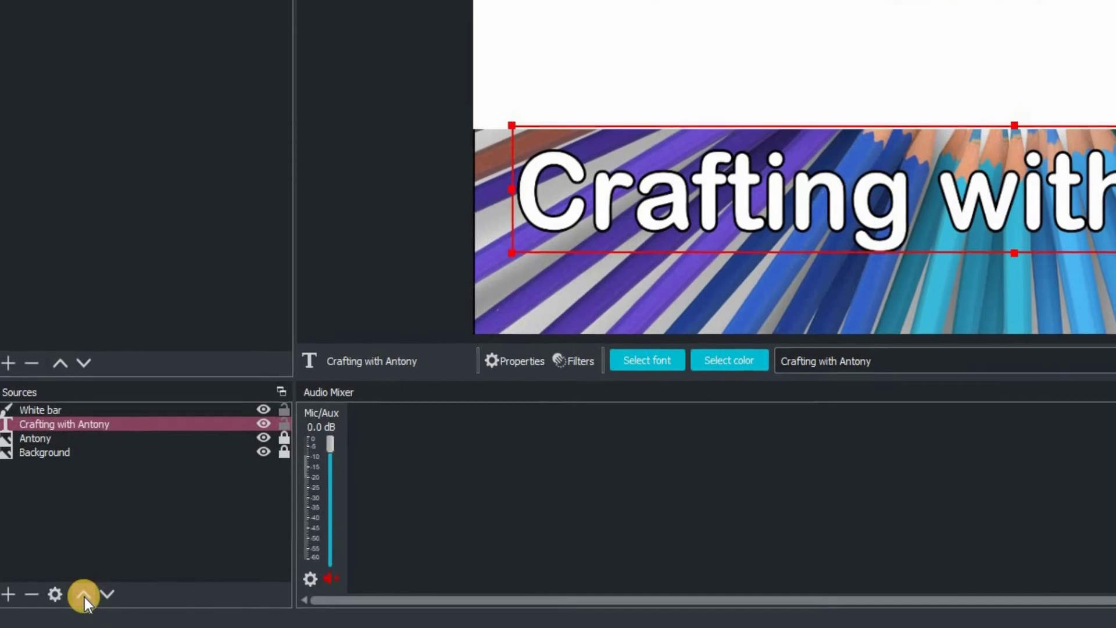
- Move the title above the White bar, lock it, and lower the bar behind the text
{"action": "left_click", "coordinate": [81, 597]}
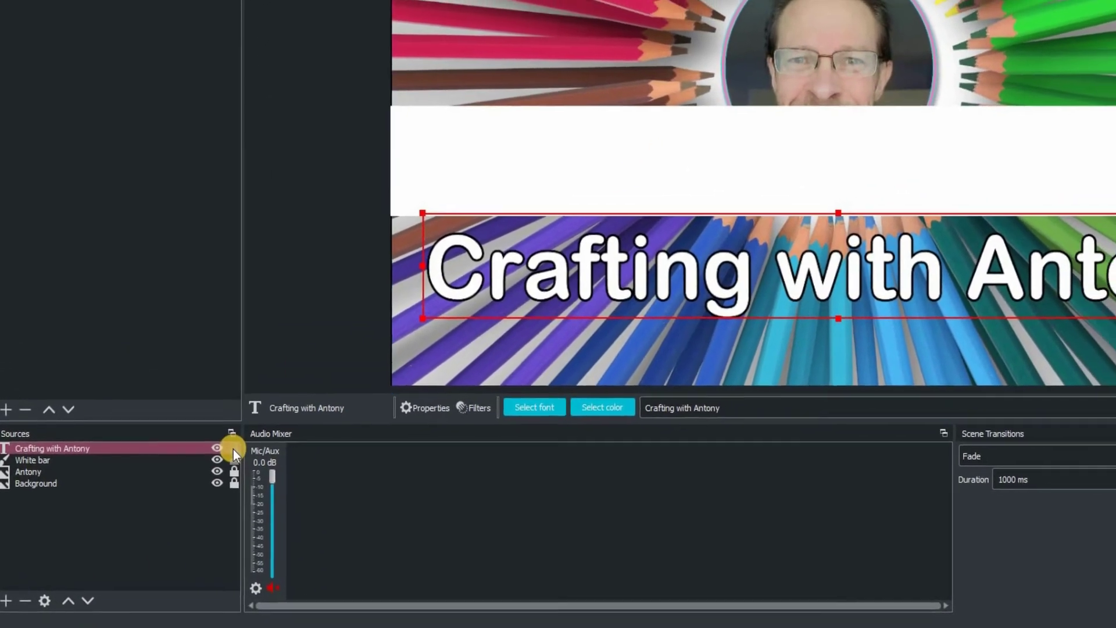
{"action": "left_click", "coordinate": [241, 443]}
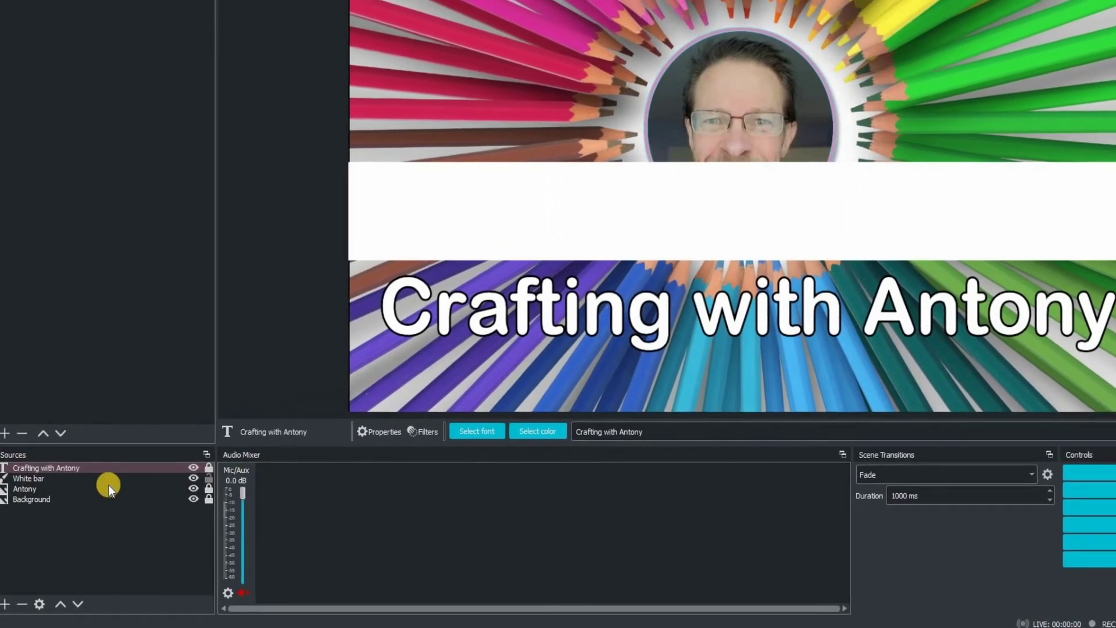
{"action": "left_click", "coordinate": [76, 473]}
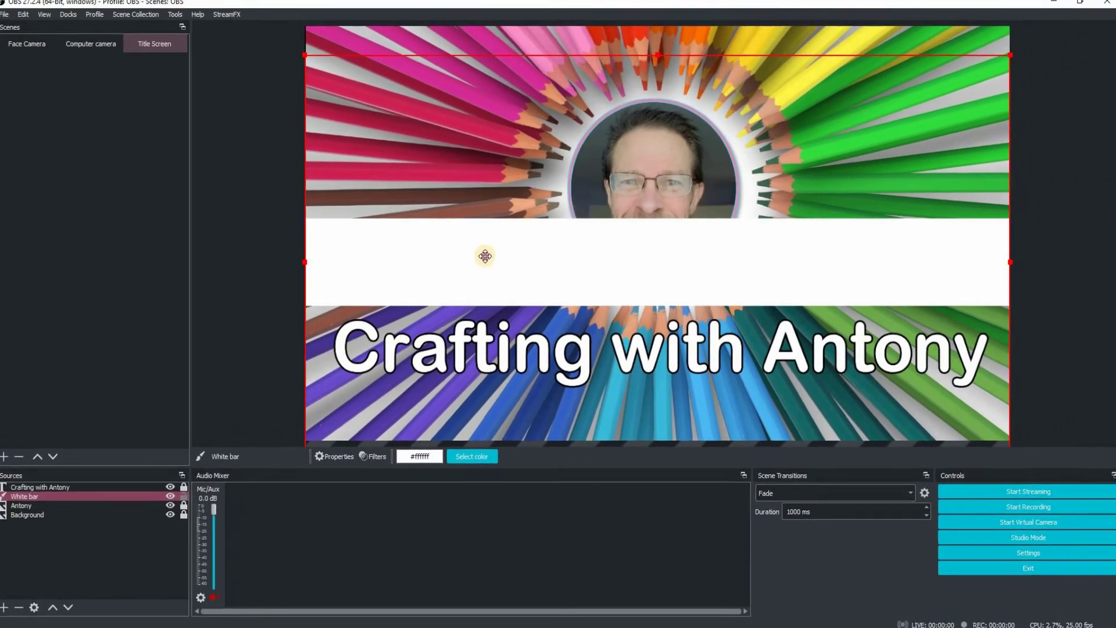
{"action": "left_click_drag", "start_coordinate": [498, 243], "coordinate": [499, 318]}
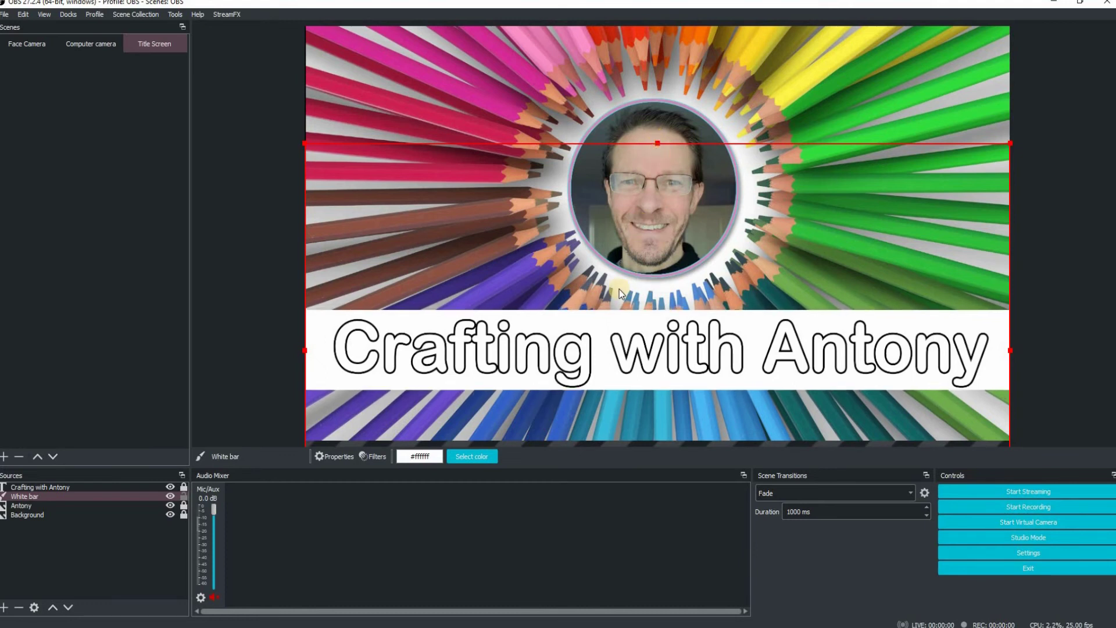
{"action": "key", "text": "Down"}
{"action": "key", "text": "Down"}
{"action": "key", "text": "Down"}
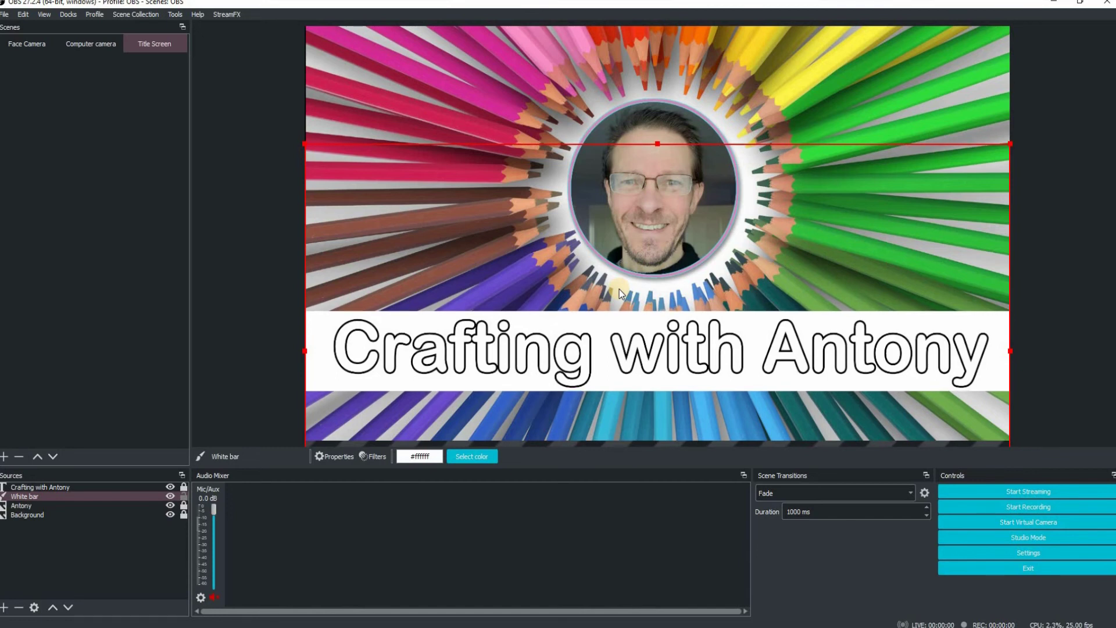
{"action": "key", "text": "Down"}
{"action": "key", "text": "Down"}
{"action": "key", "text": "Down"}
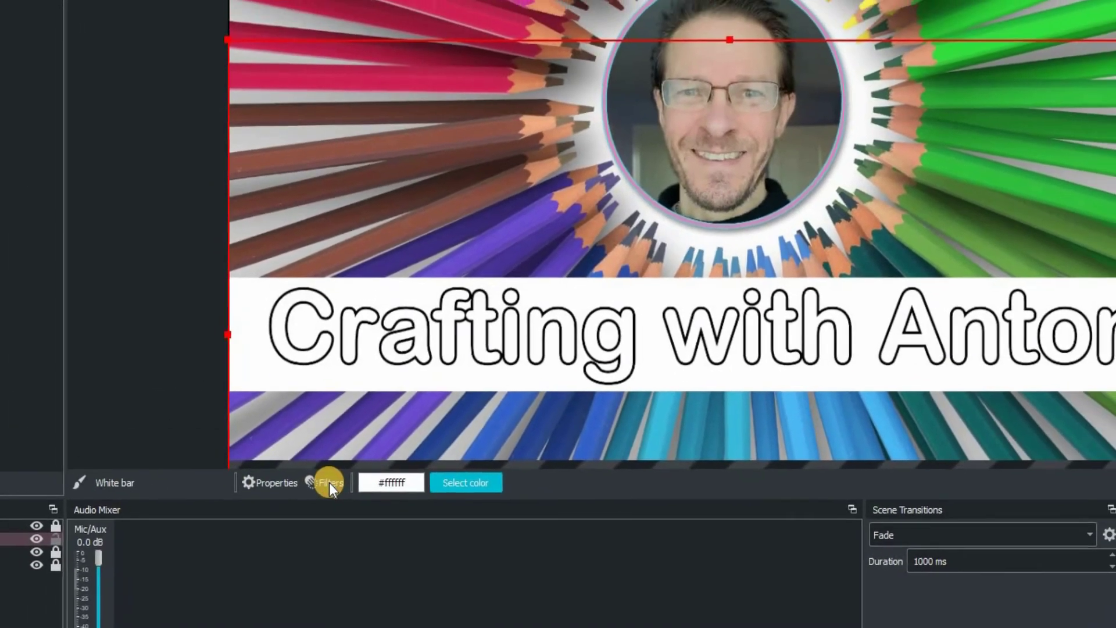
- Add a Color Correction filter to the White bar with opacity 0.5000
{"action": "left_click", "coordinate": [329, 483]}
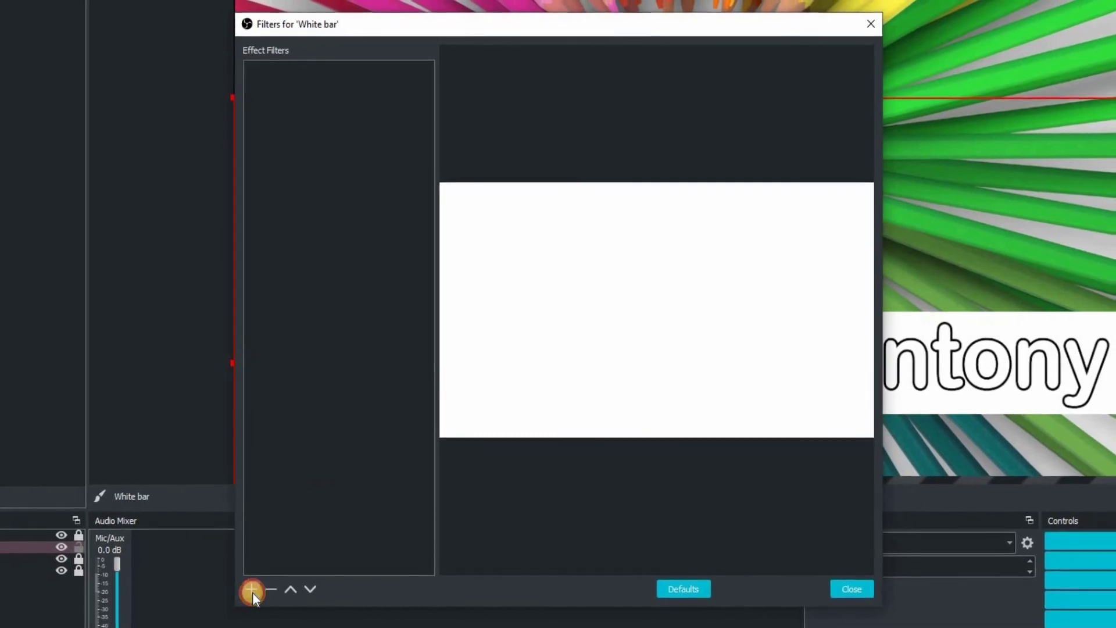
{"action": "left_click", "coordinate": [250, 591]}
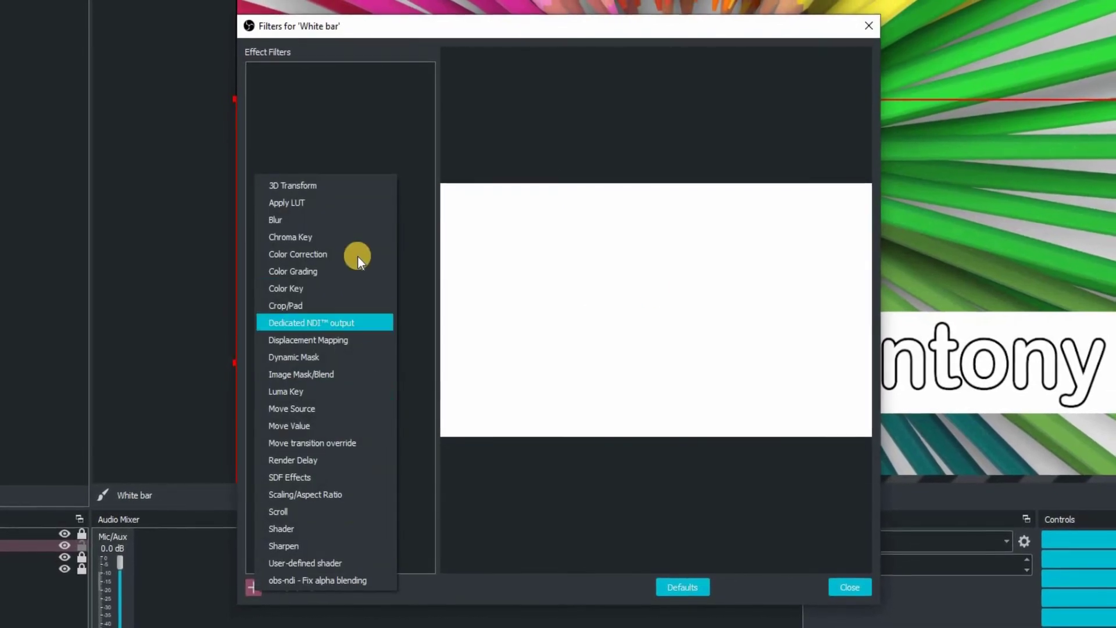
{"action": "left_click", "coordinate": [358, 256]}
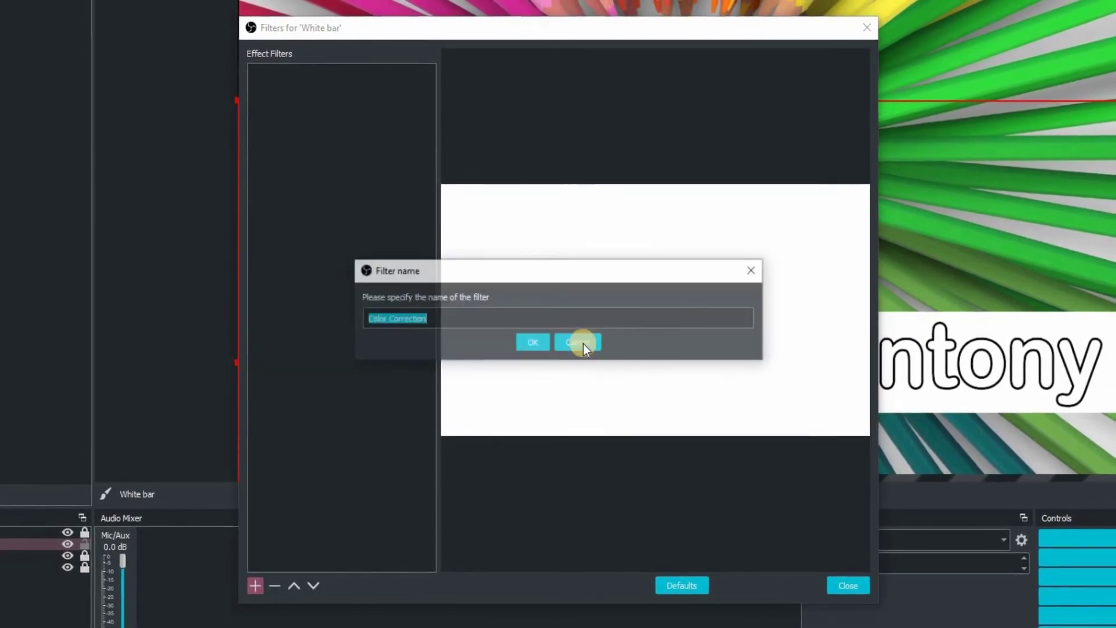
{"action": "left_click", "coordinate": [542, 343]}
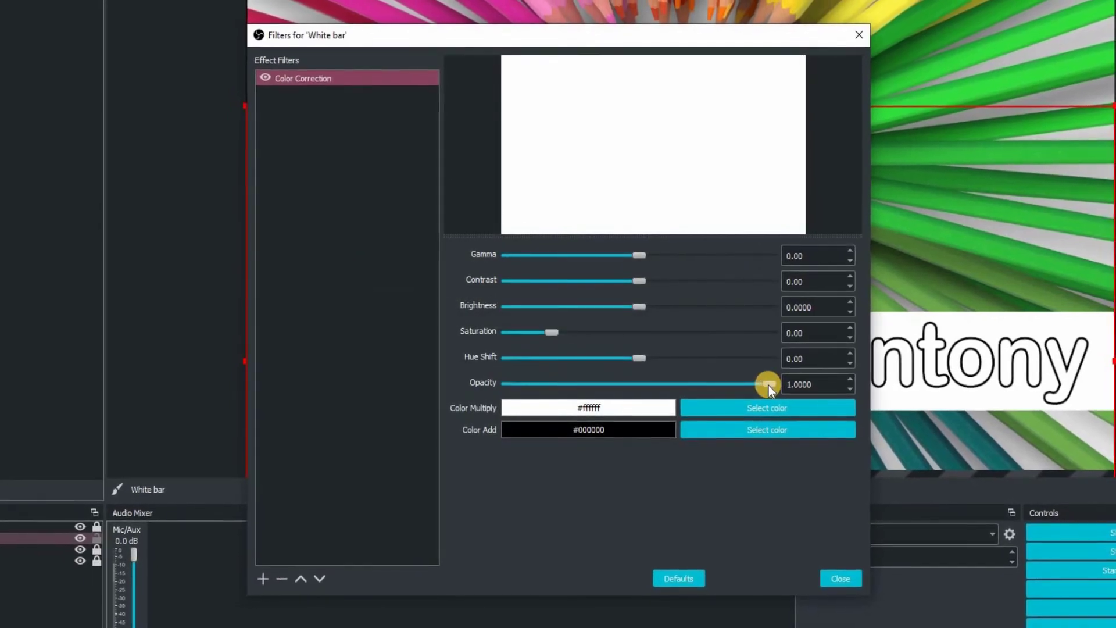
{"action": "left_click_drag", "start_coordinate": [769, 385], "coordinate": [637, 382]}
{"action": "left_click", "coordinate": [806, 383]}
{"action": "key", "text": "BackSpace"}
{"action": "key", "text": "BackSpace"}
{"action": "type", "text": "00"}
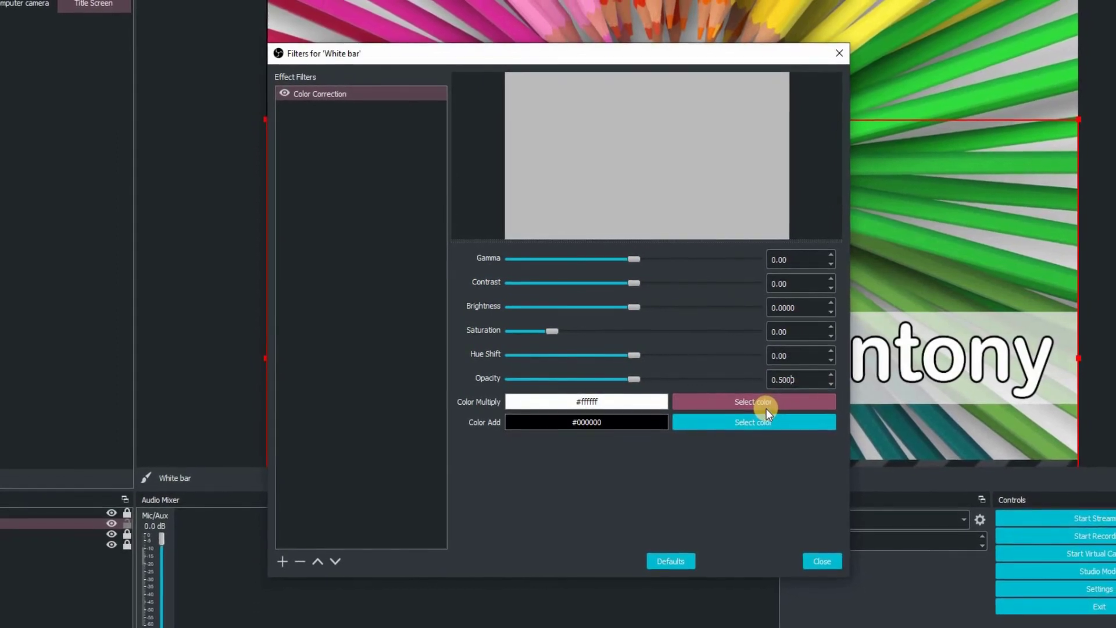
{"action": "key", "text": "Escape"}
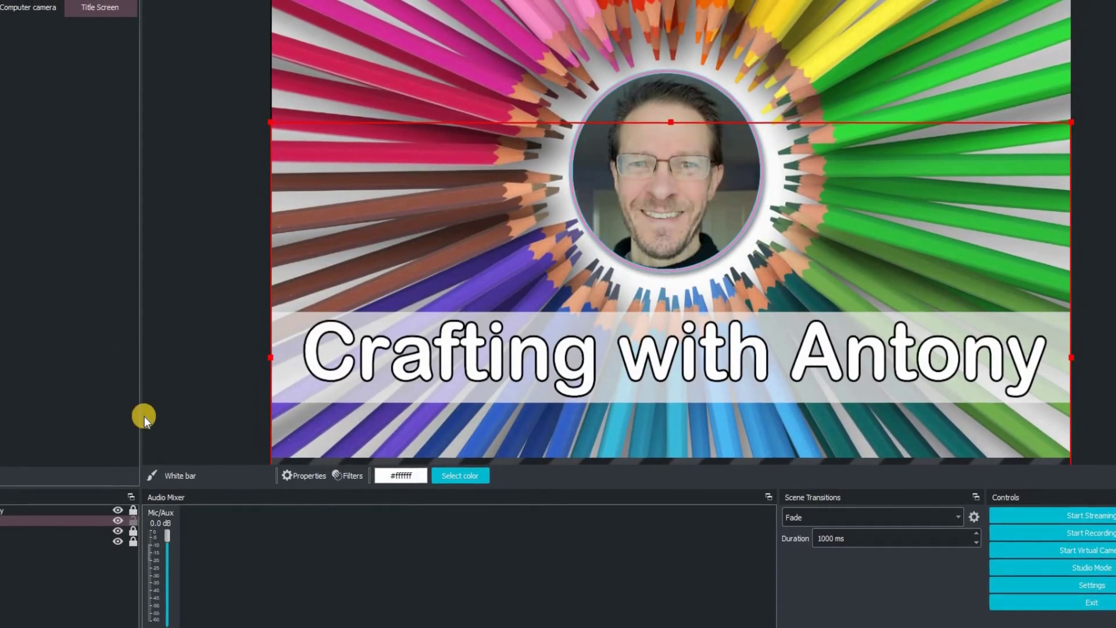
- Lock the White bar source in the Sources list
{"action": "left_click", "coordinate": [138, 520]}
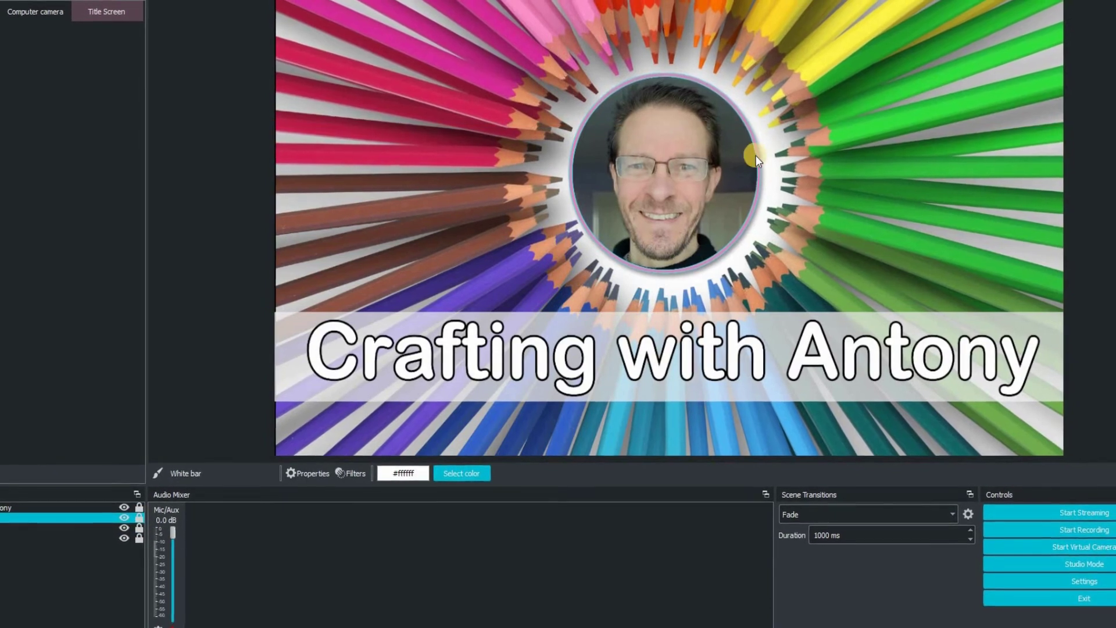